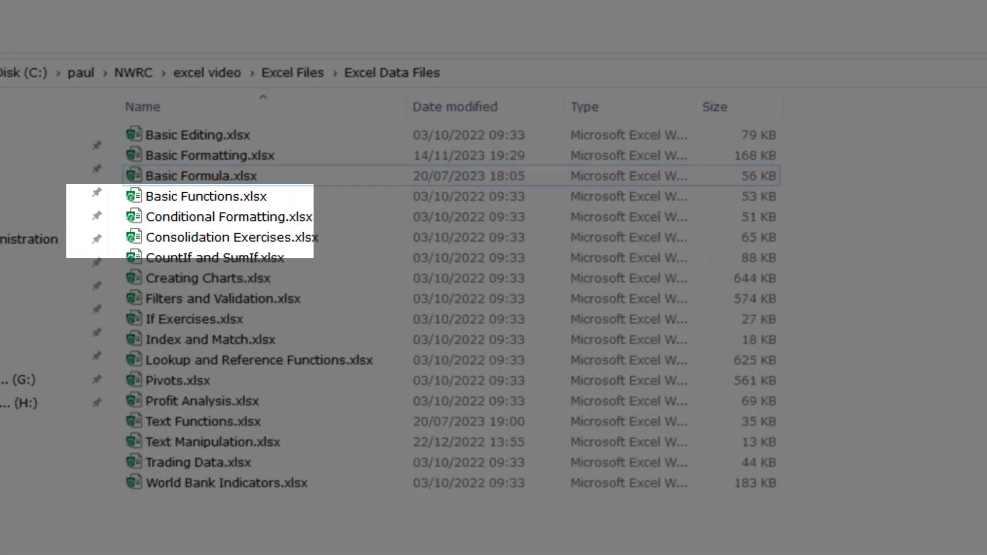
- Open the Basic Formula.xlsx workbook from the Excel Data Files folder
click(168, 175)
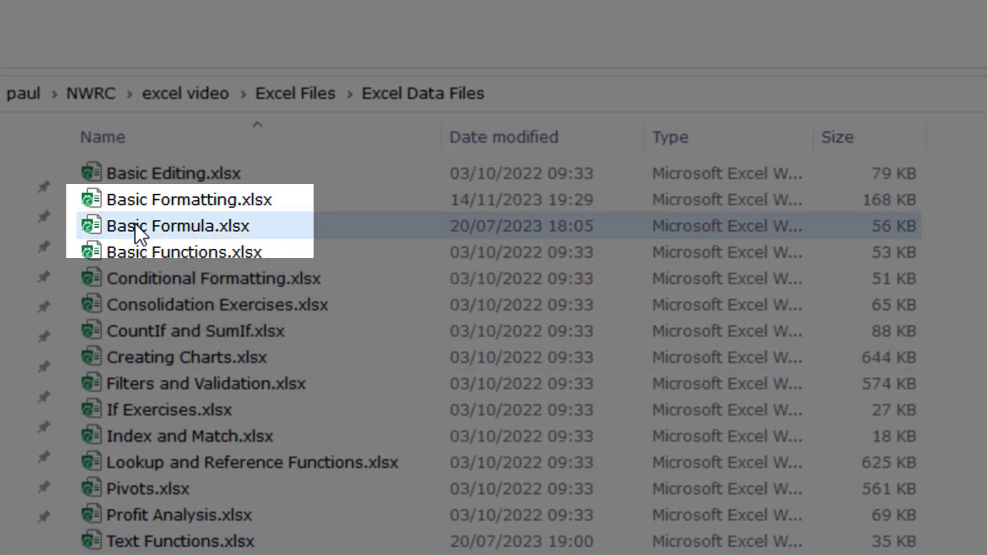
double_click(135, 223)
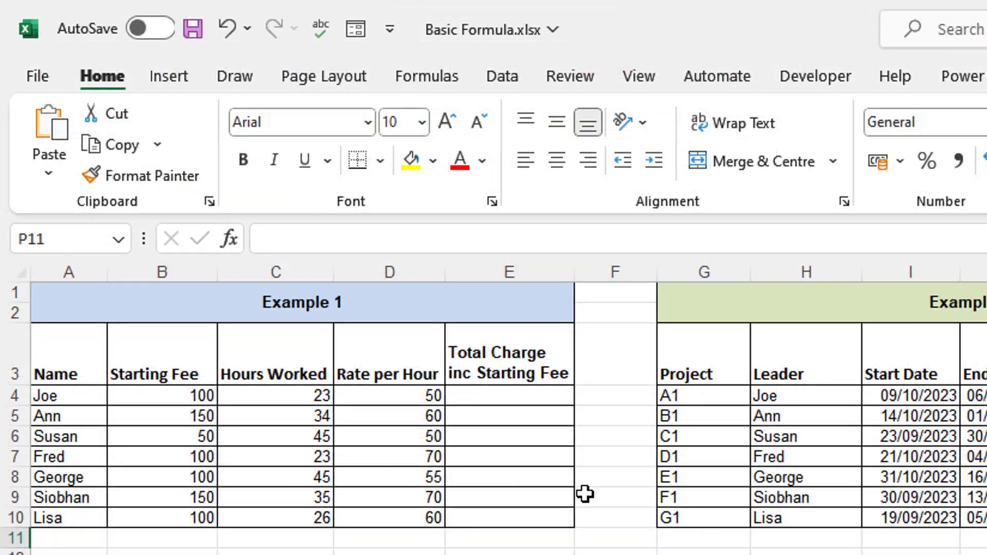
- Enter the formula =C4 in cell E4 of Example 1 to reference the hours worked
click(503, 394)
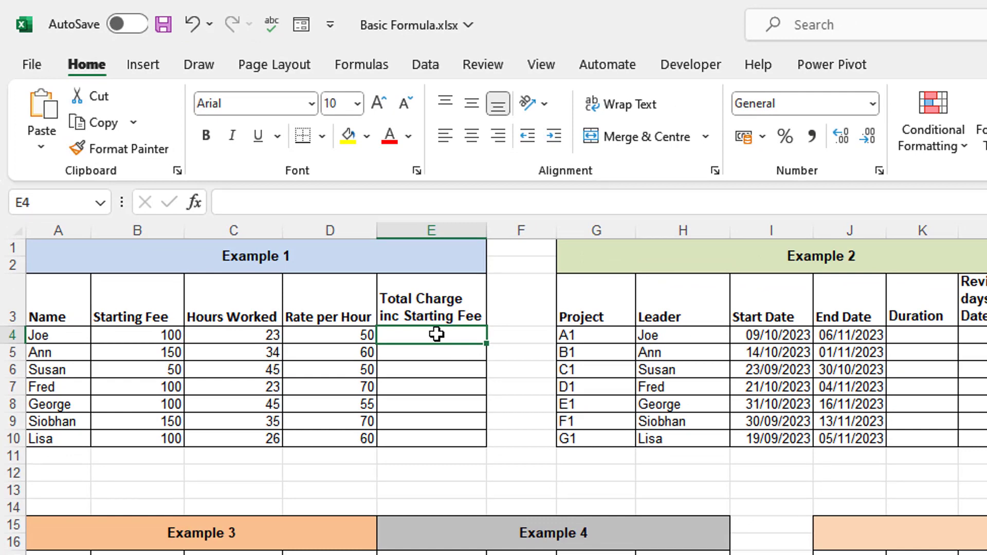
text(=)
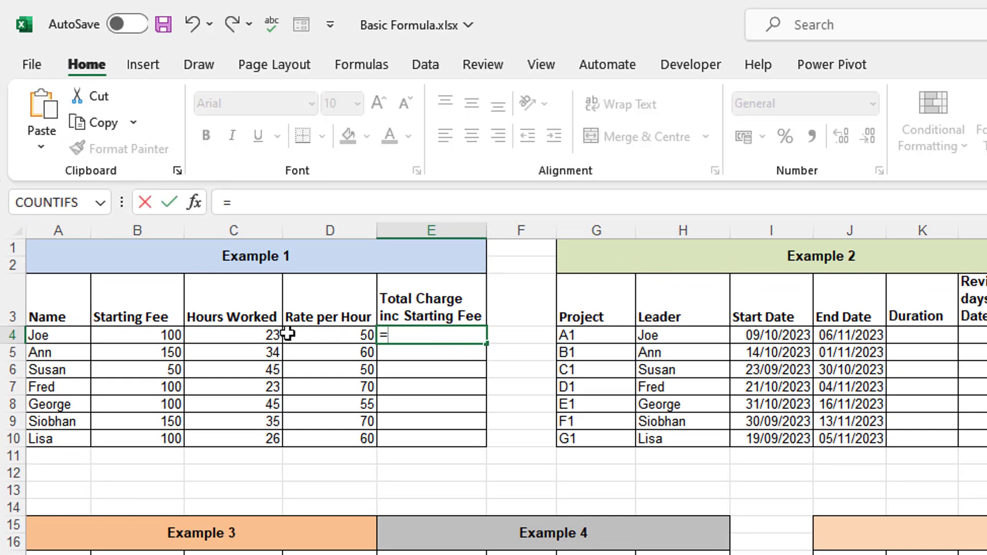
click(264, 335)
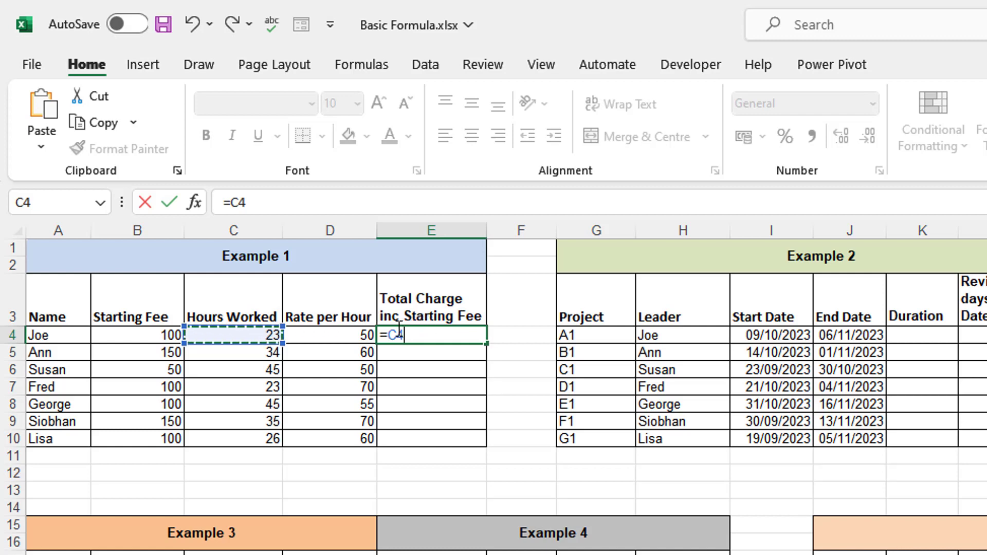
key(Return)
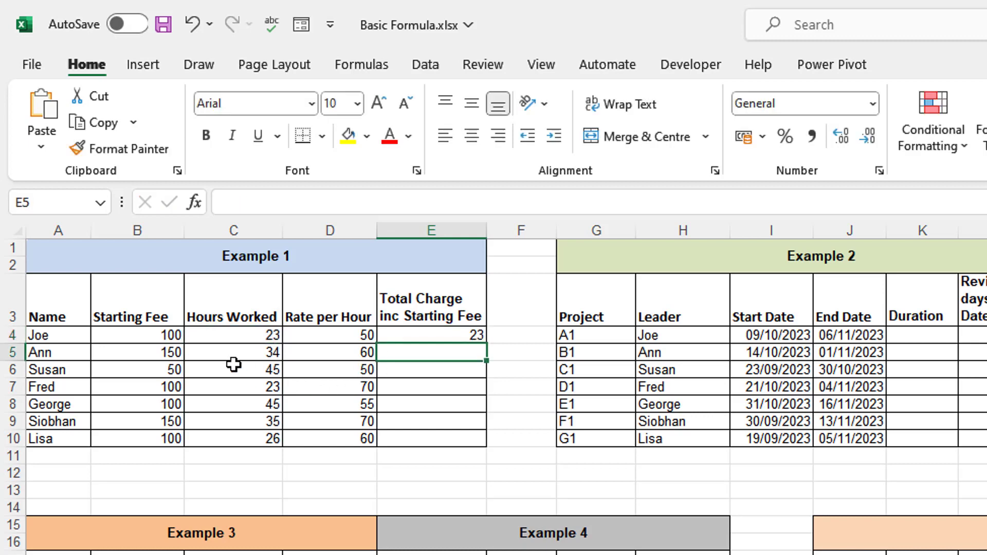
- Set the hours worked in cell C4 to 25
click(252, 334)
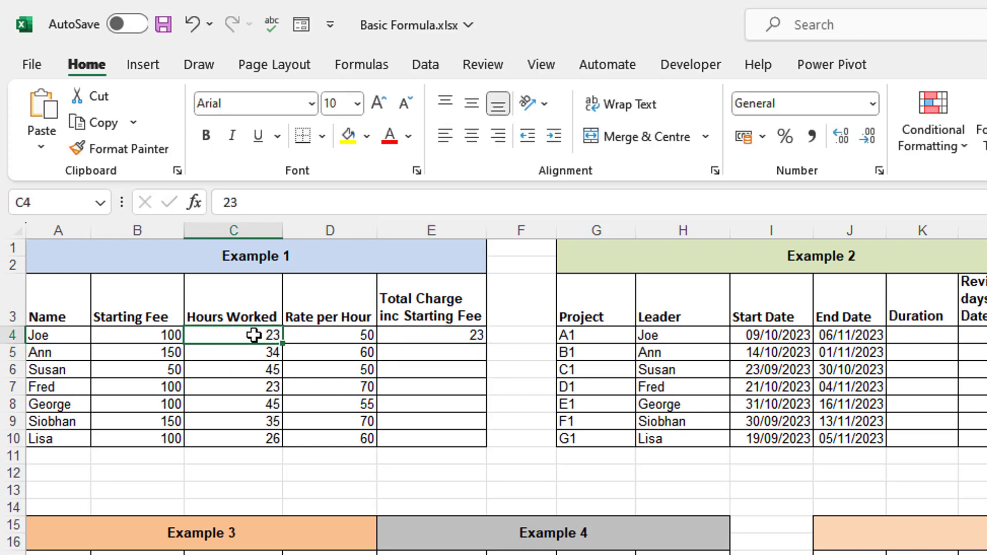
text(25)
key(Return)
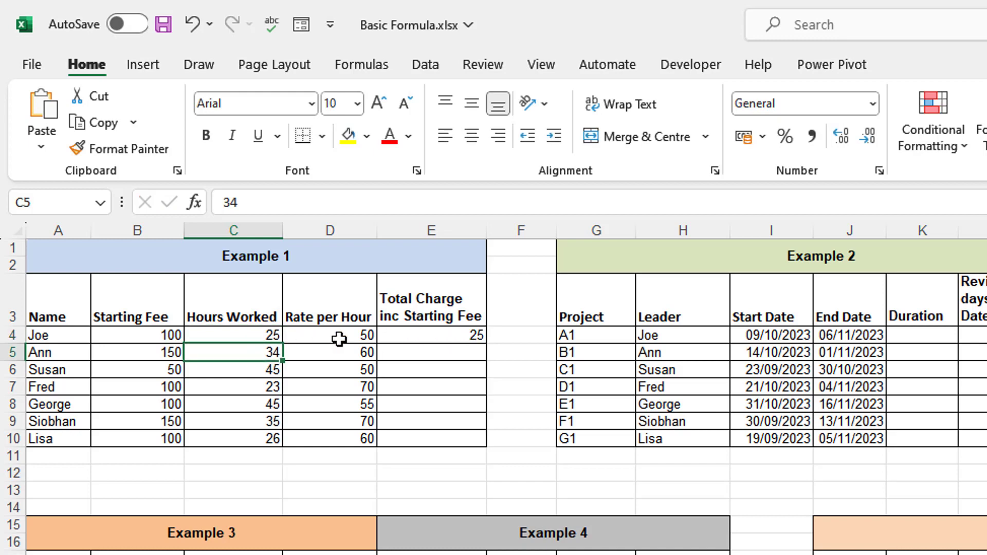
- Copy the formula in E4 down through E10 and check the cell references in the filled cells
click(451, 332)
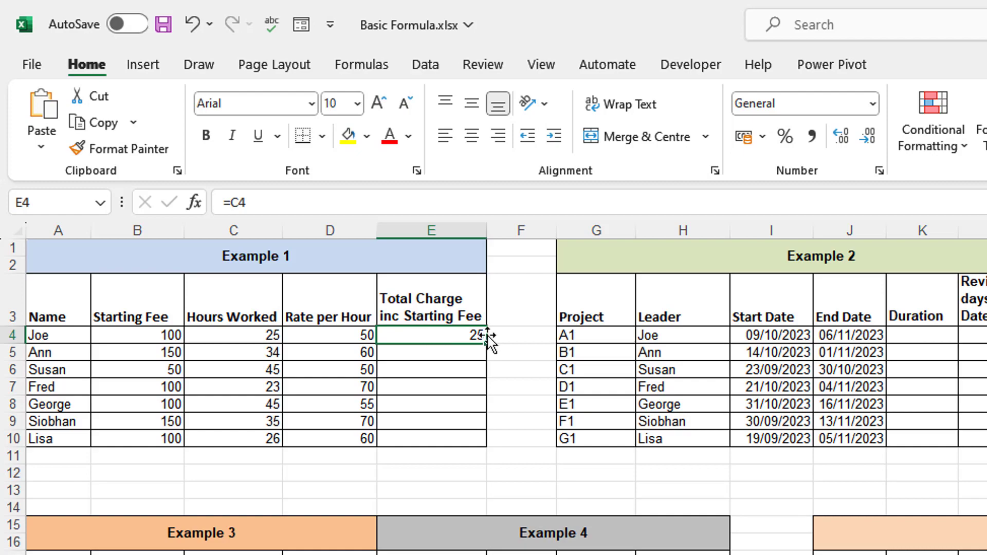
click(509, 375)
click(459, 334)
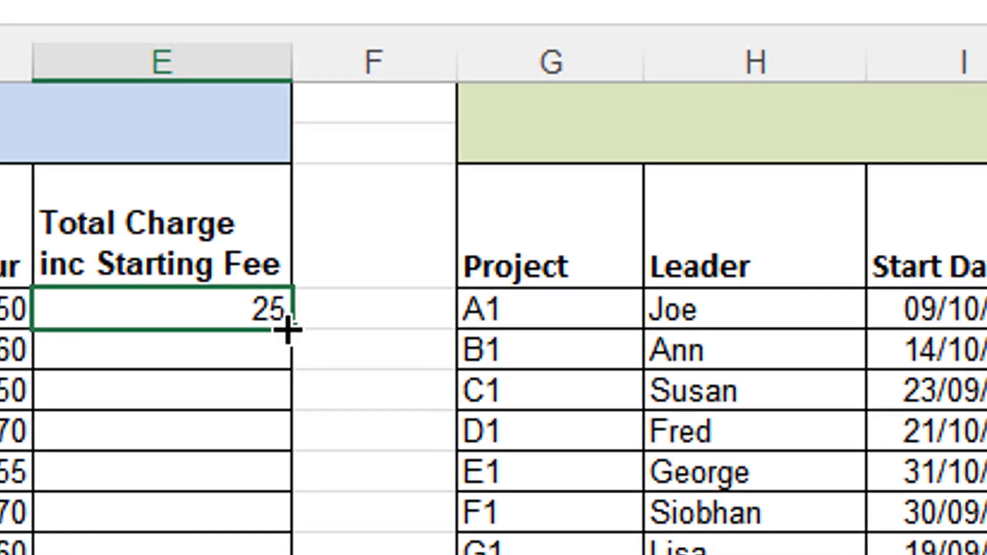
drag(351, 335, 331, 431)
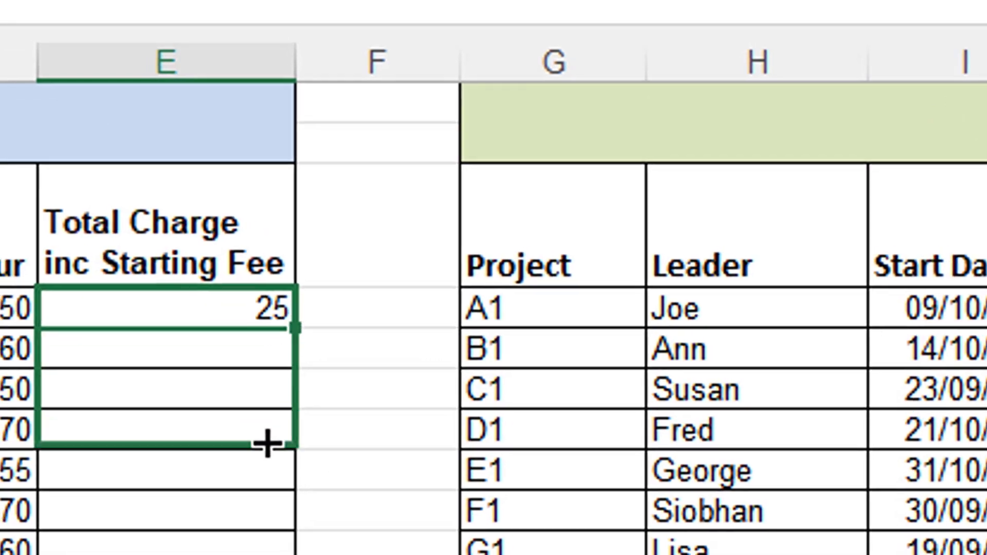
drag(267, 444, 262, 554)
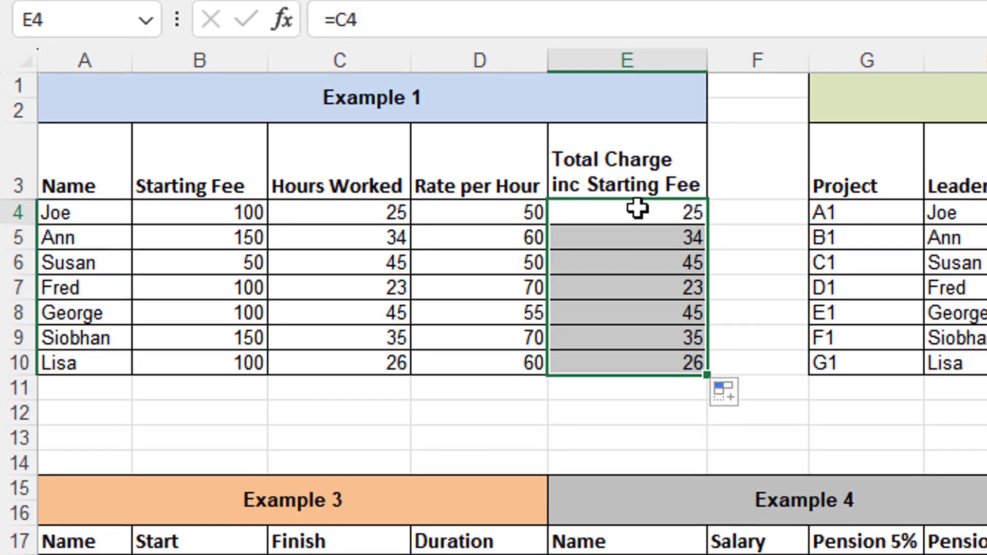
click(636, 200)
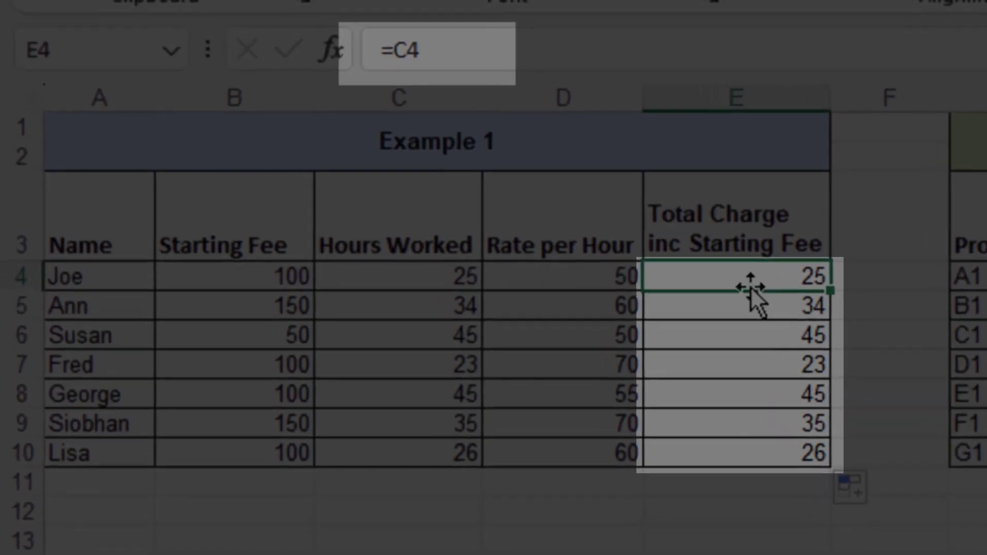
click(769, 310)
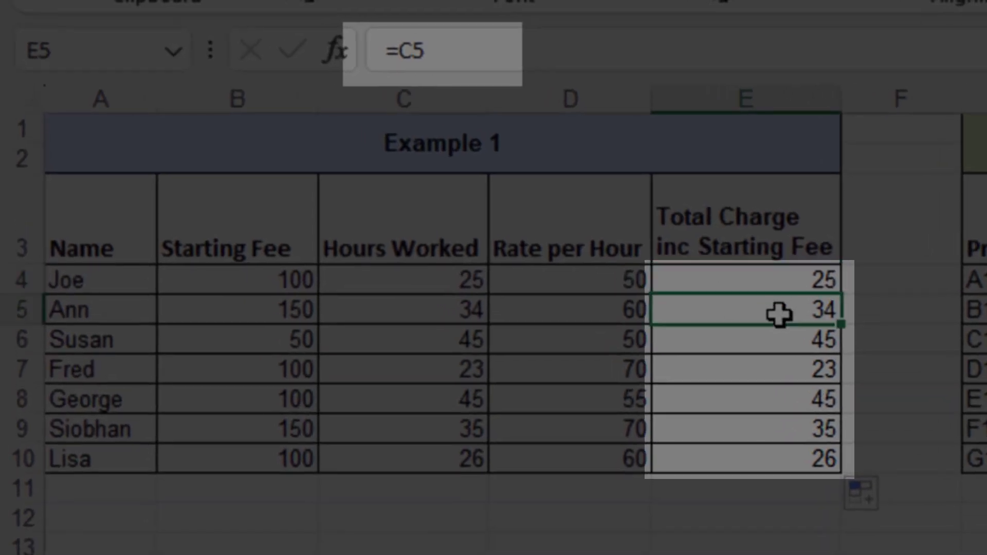
click(790, 346)
click(792, 377)
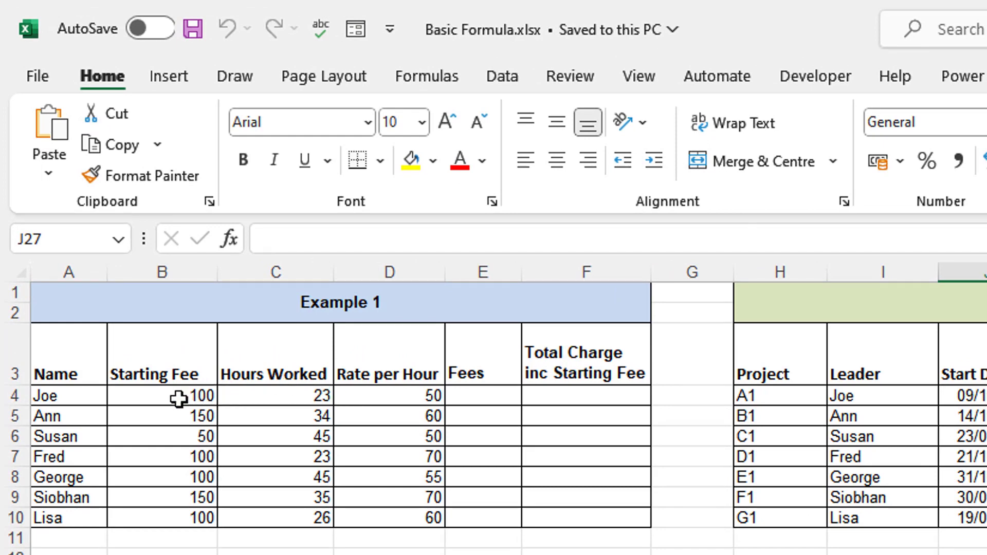
- Examine the hours worked, rate per hour and starting fee in row 4 that feed the total charge
click(273, 393)
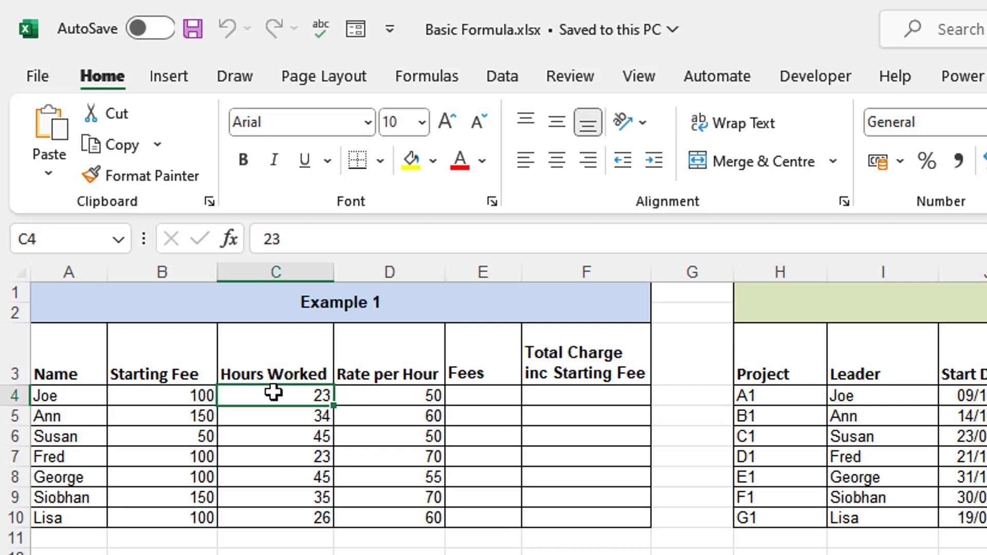
click(403, 395)
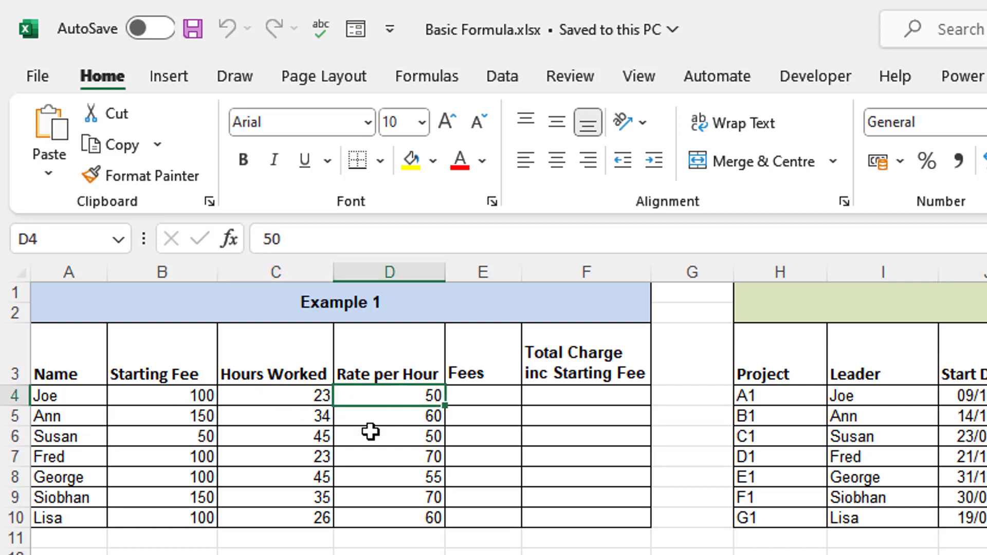
click(305, 394)
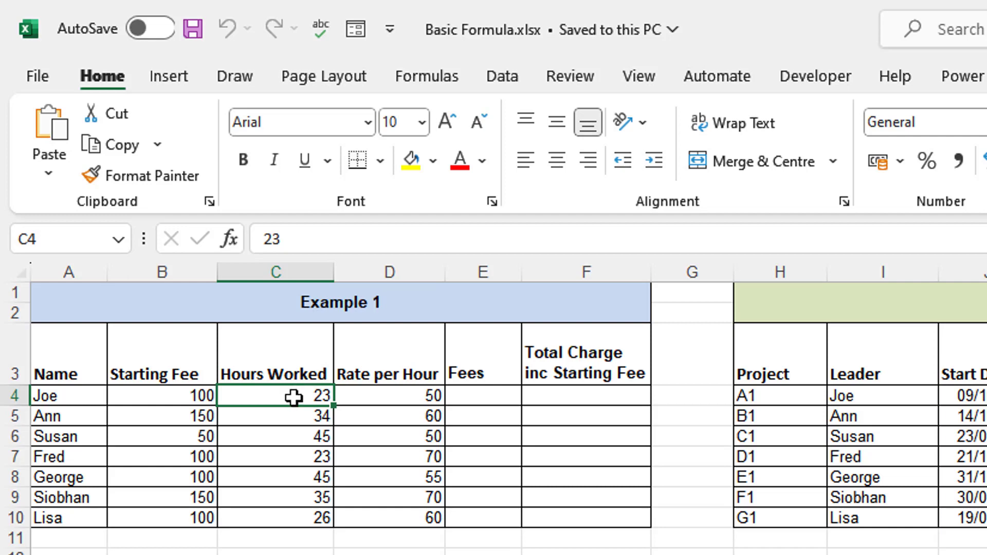
click(410, 395)
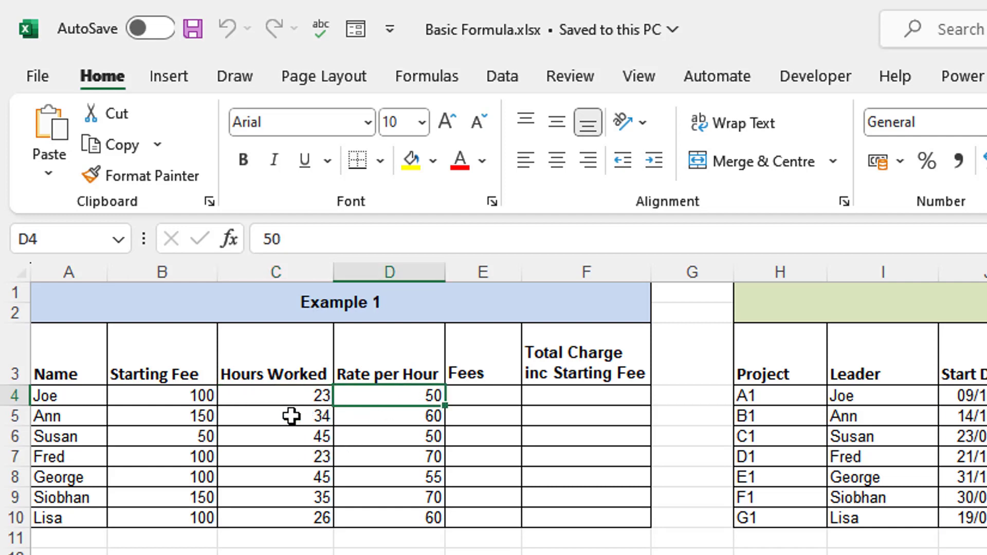
click(188, 395)
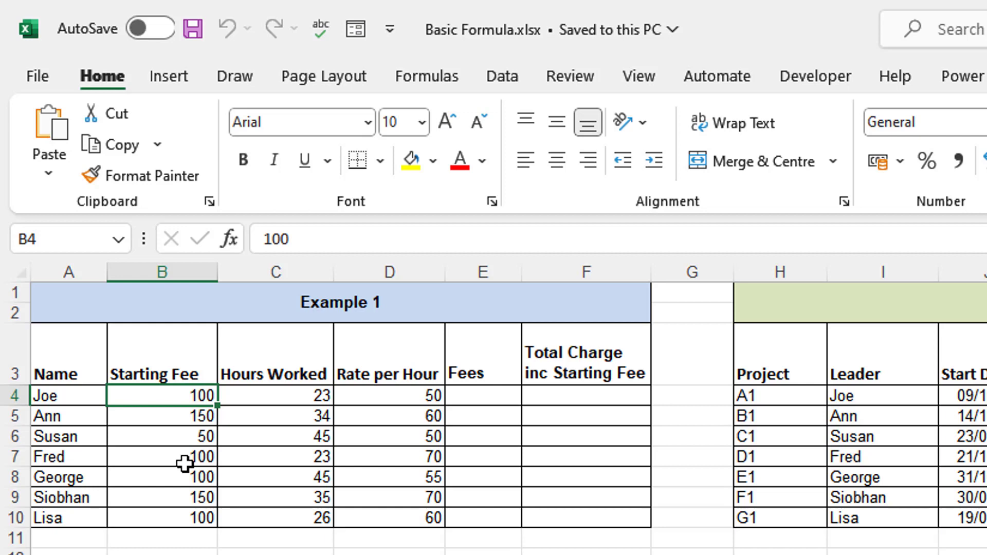
click(566, 396)
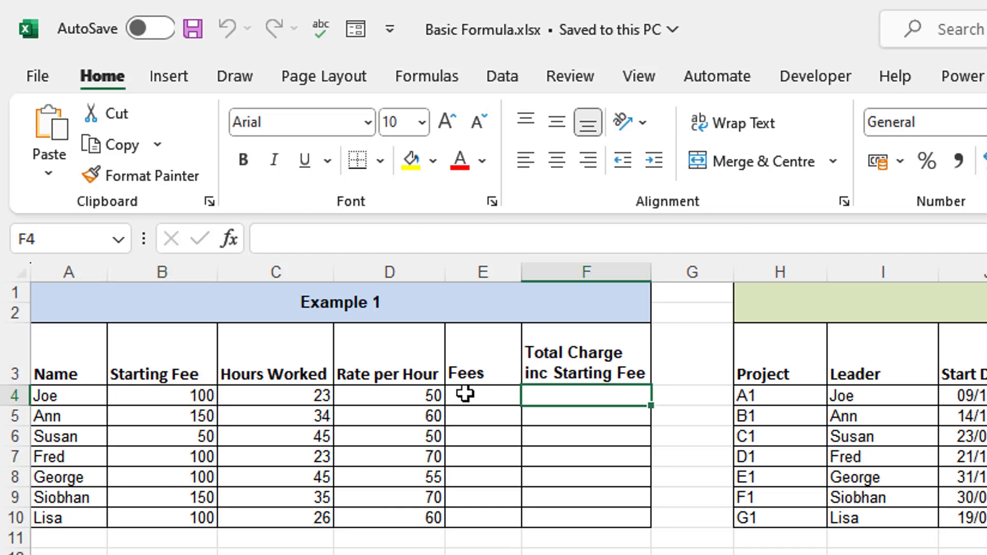
- Calculate the fees in E4 by multiplying hours worked by rate per hour with =C4*D4
click(466, 399)
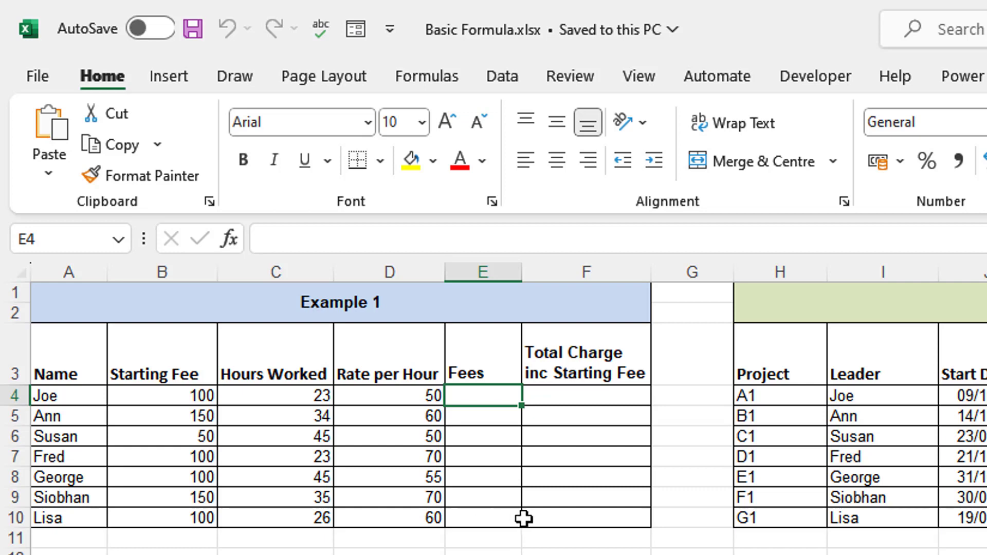
text(=)
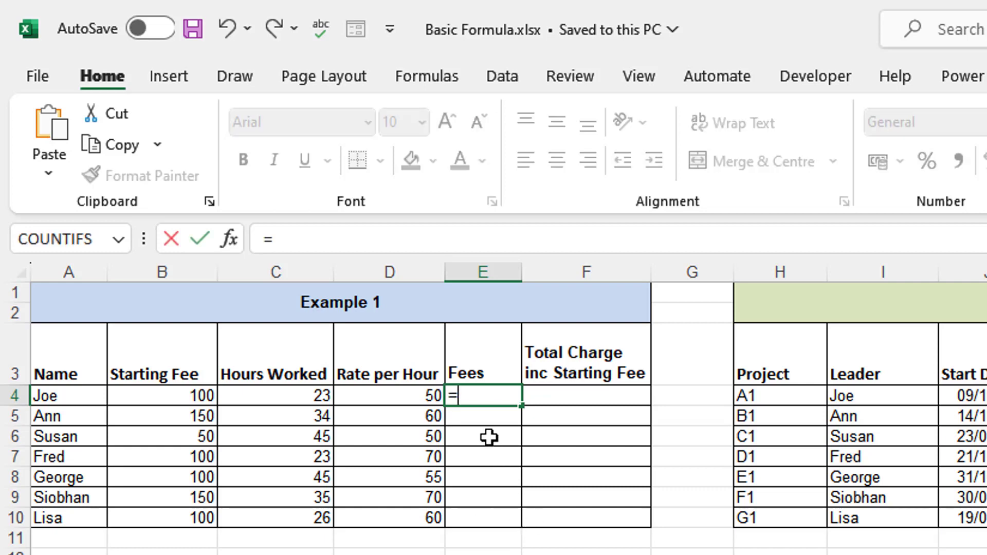
click(313, 239)
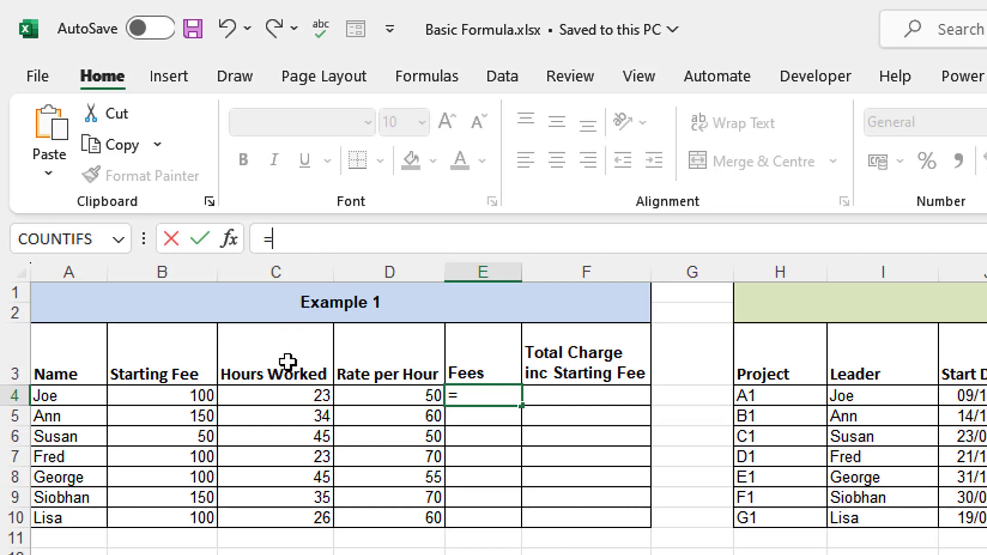
click(286, 391)
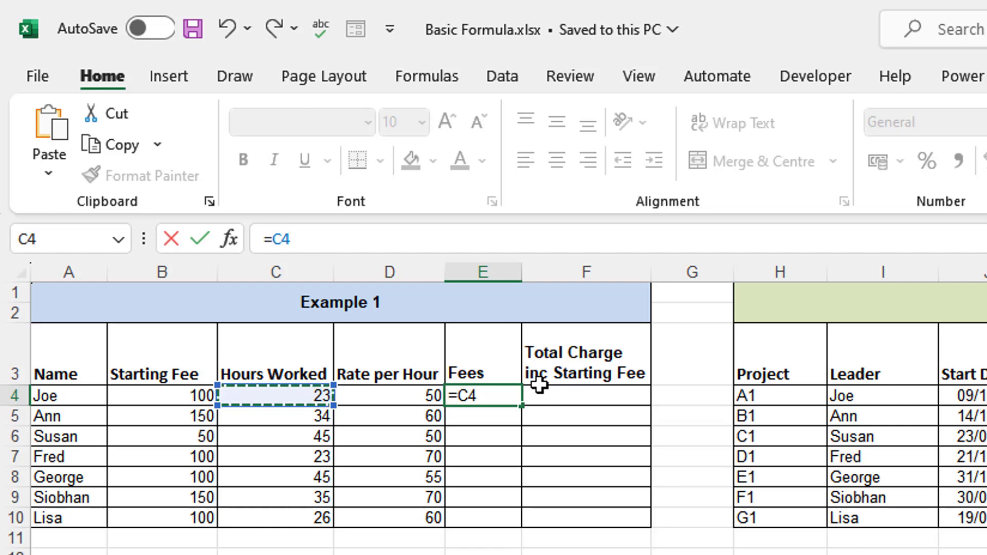
text(*)
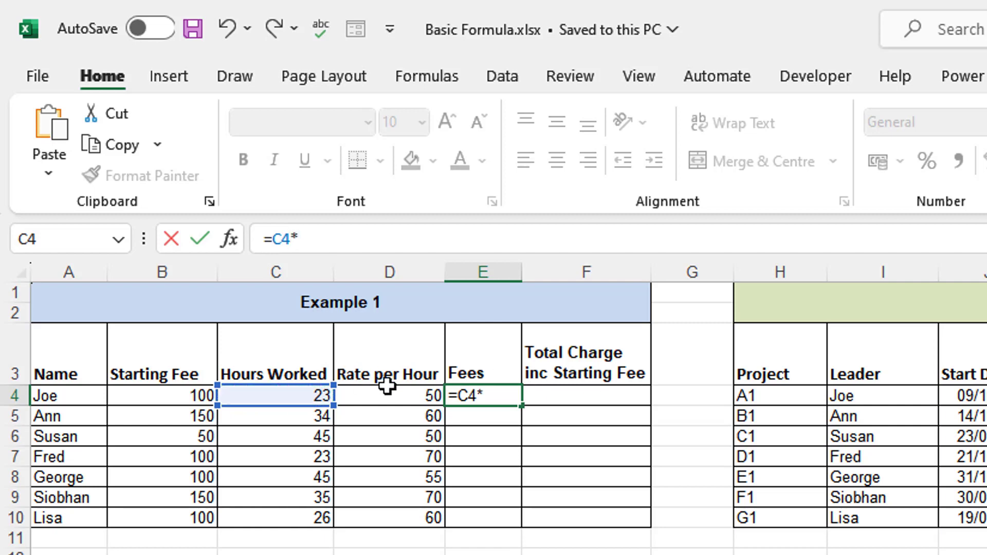
click(401, 393)
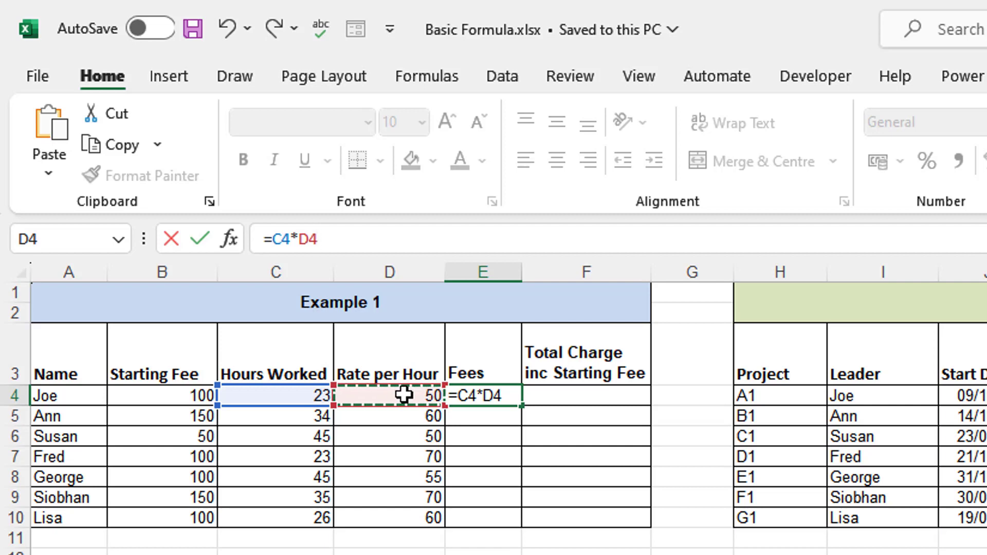
key(Return)
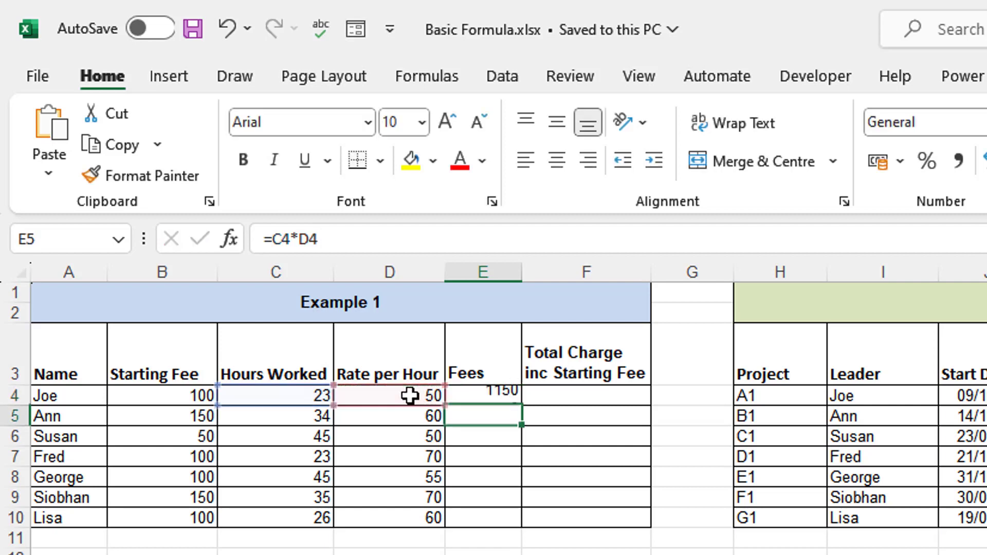
click(491, 397)
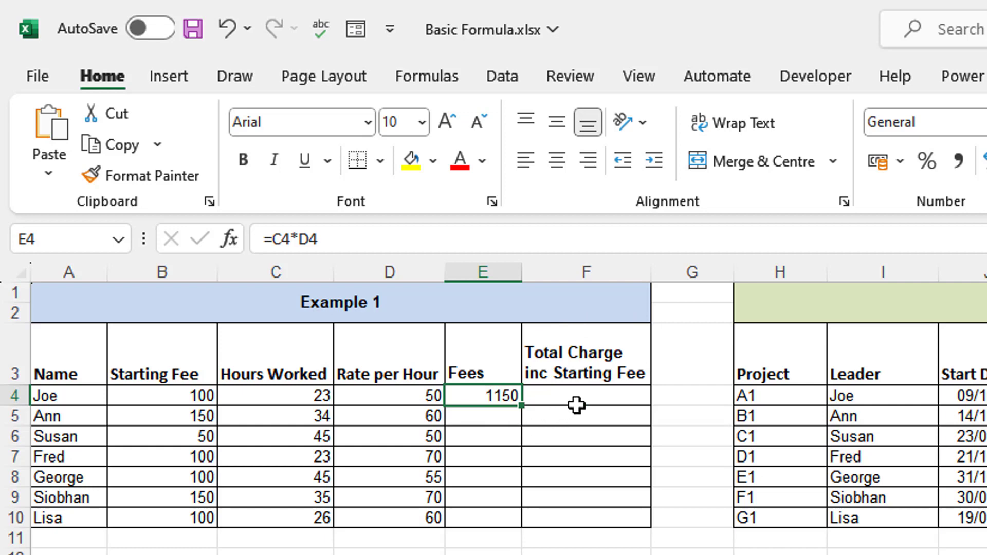
- Calculate the total charge including starting fee in F4 with the formula =E4+B4
click(594, 396)
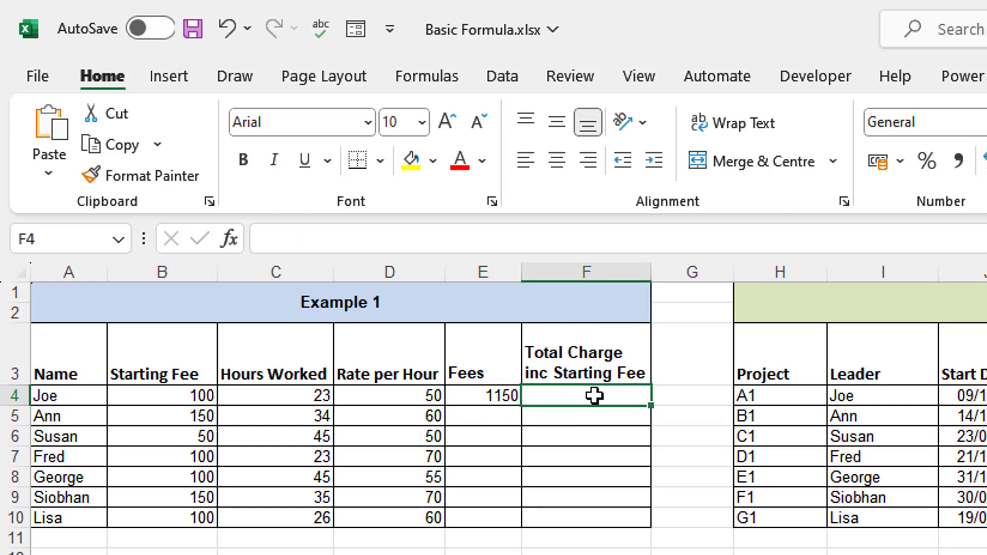
text(=)
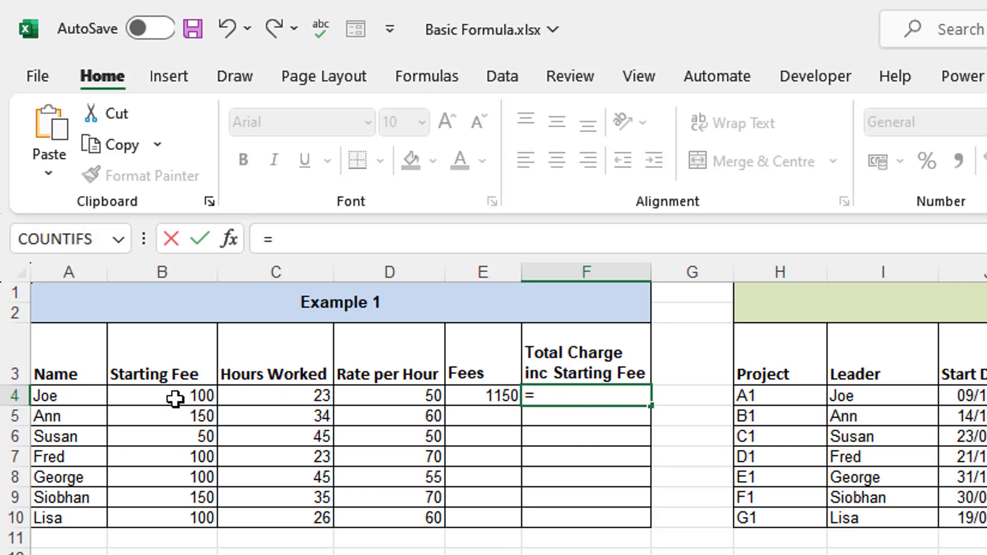
click(476, 394)
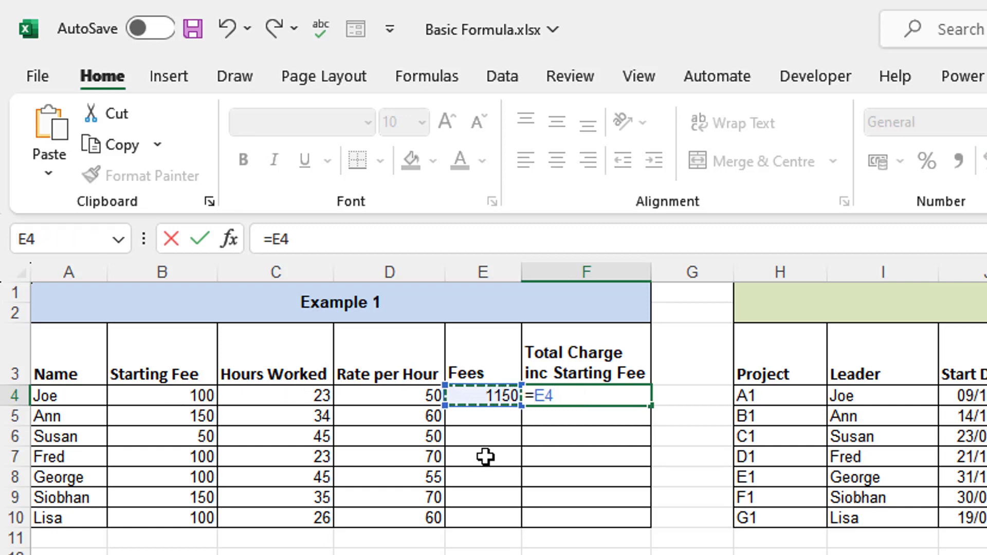
text(+)
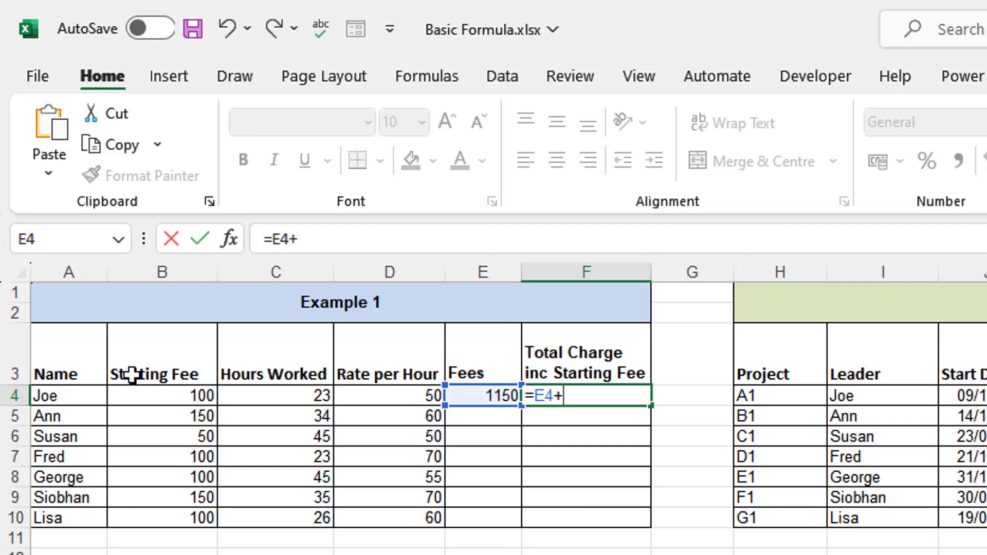
click(152, 397)
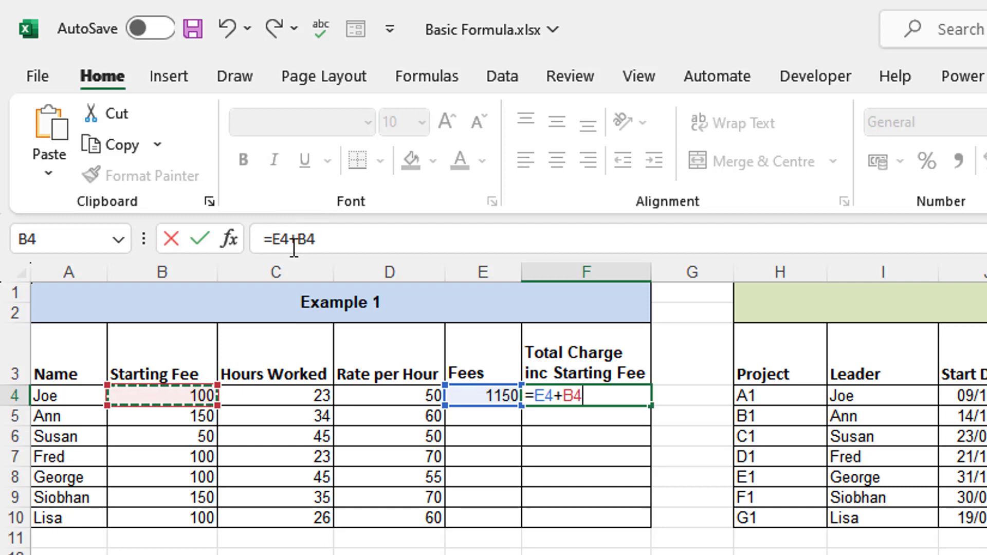
key(Return)
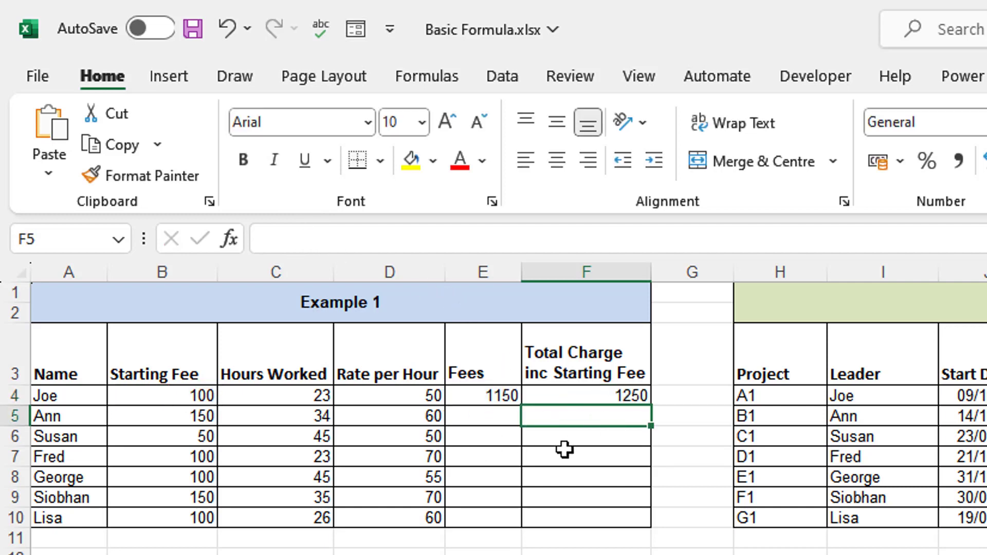
- Check the formulas behind the total charge in F4 and the fees in E4
key(Down)
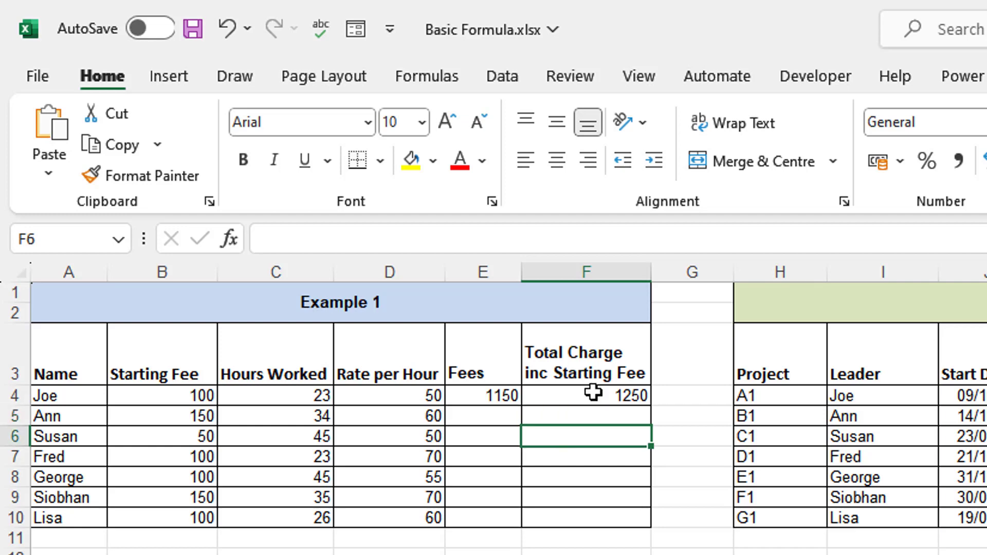
click(593, 394)
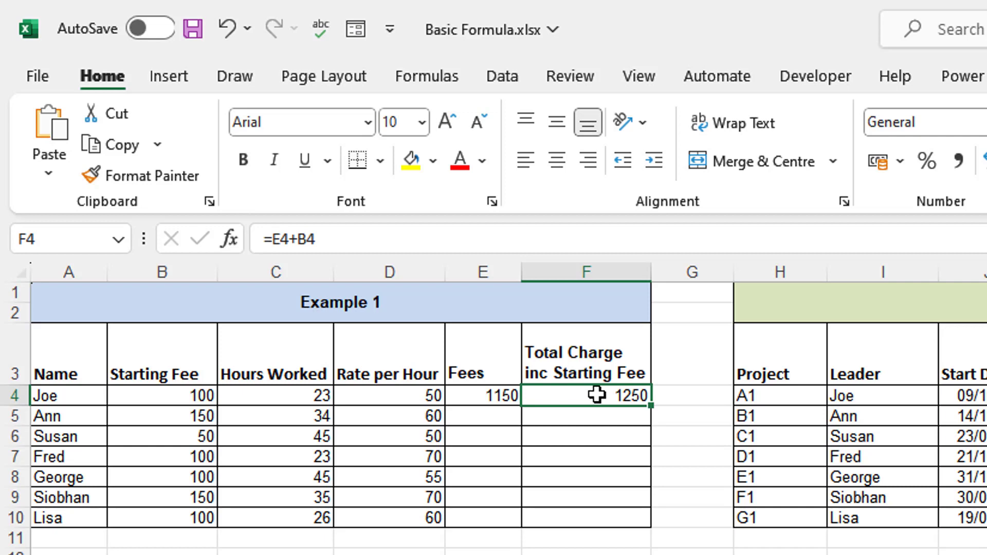
click(492, 395)
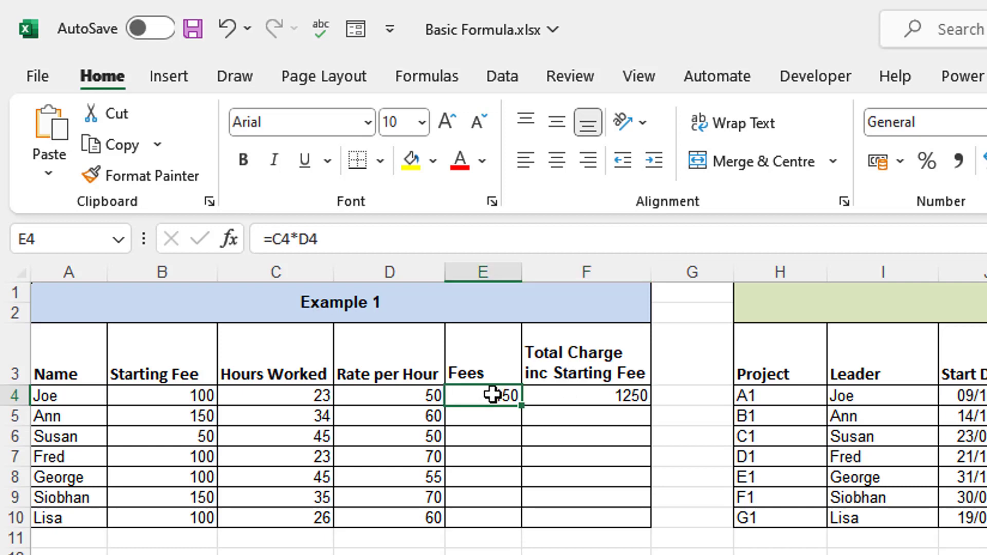
- Try deleting the Fees column E while F4 still refers to it, and undo the deletion
click(493, 273)
right_click(493, 273)
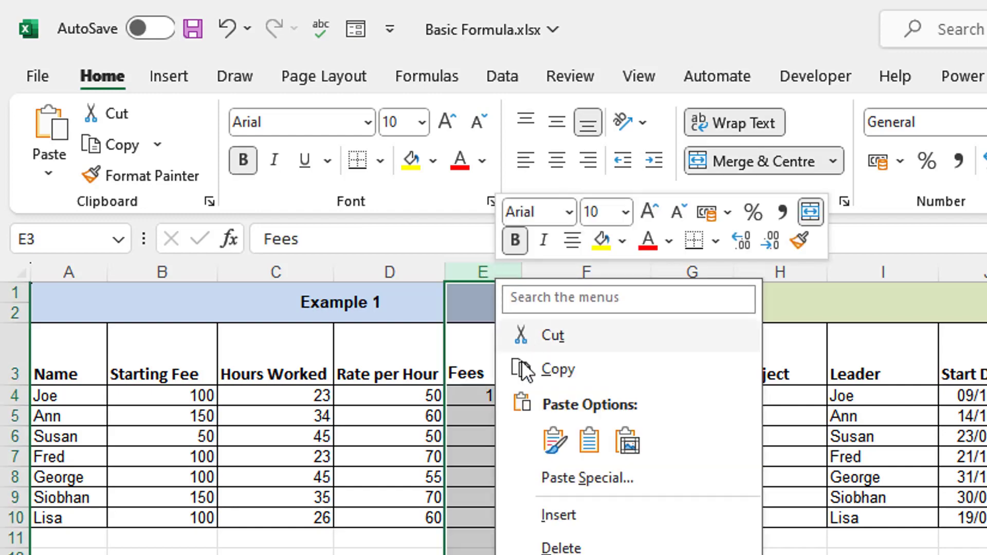
click(547, 548)
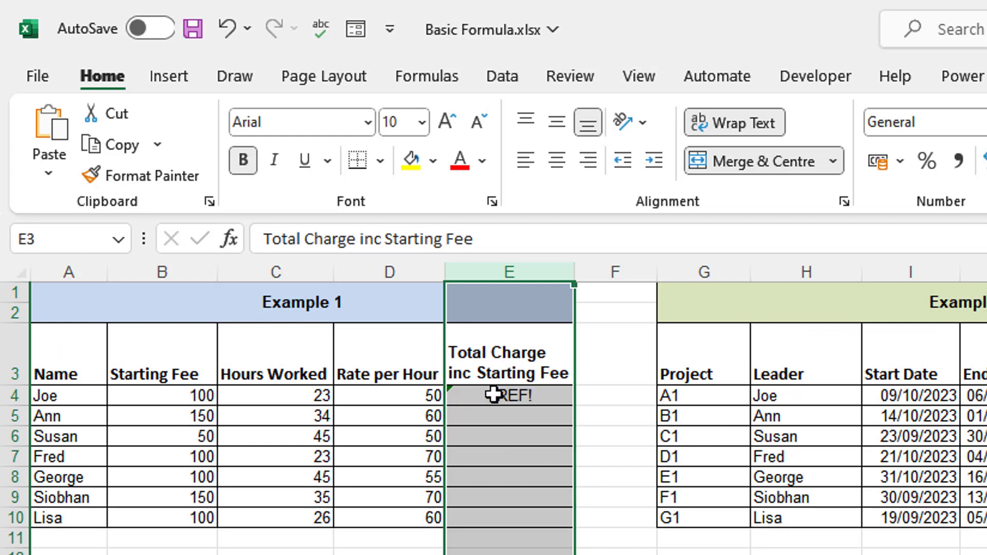
key(ctrl+z)
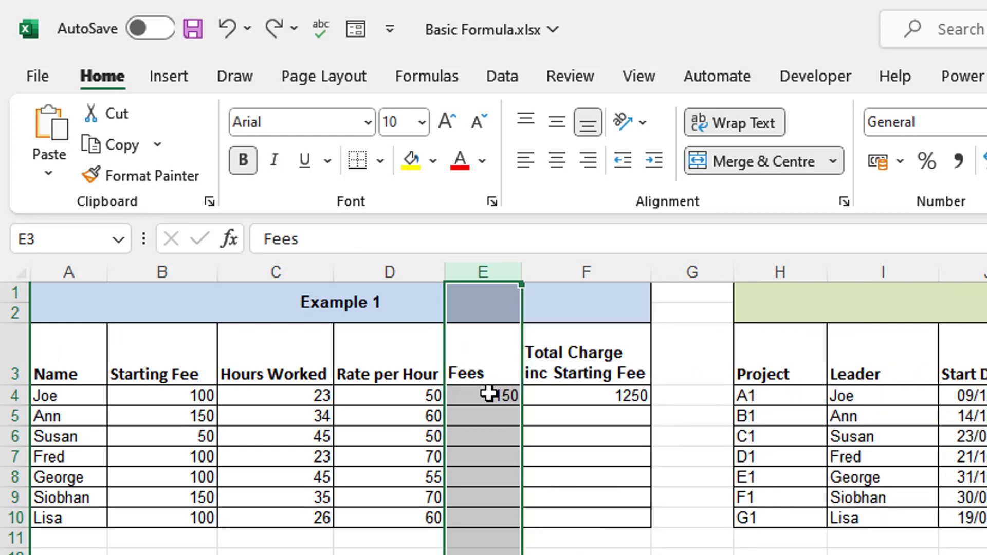
- Replace the total charge formula in F4 with =C4*D4+B4, calculating directly from hours, rate and starting fee
click(603, 396)
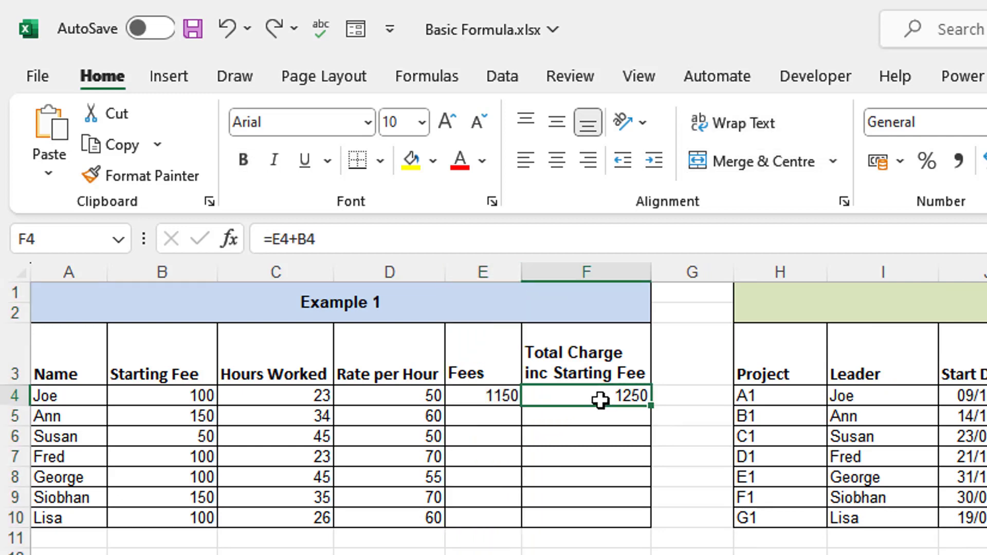
key(Delete)
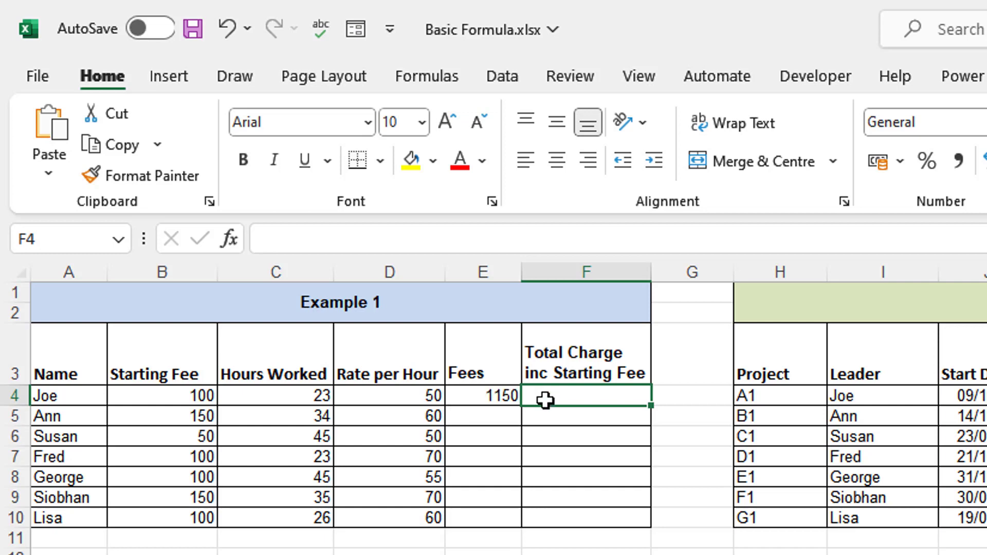
text(=)
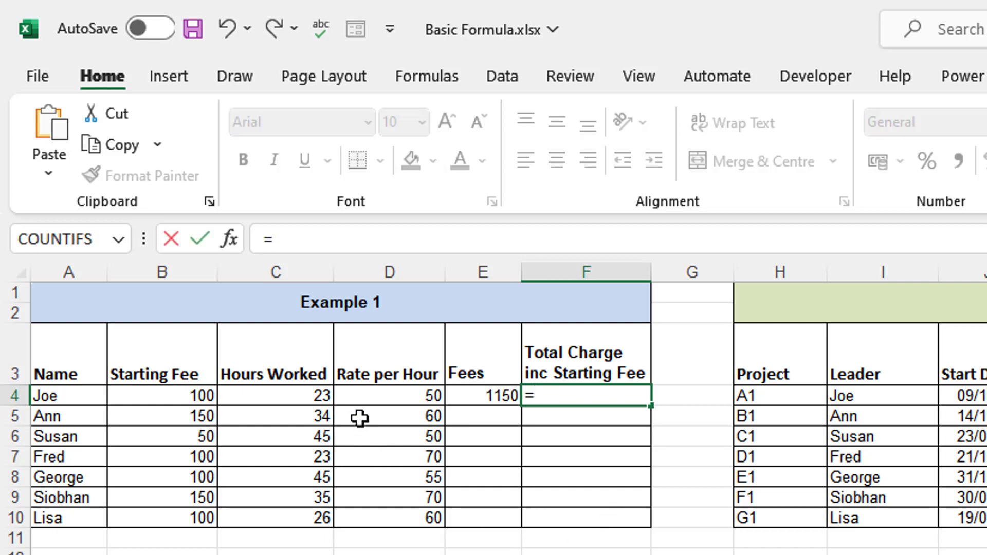
click(304, 394)
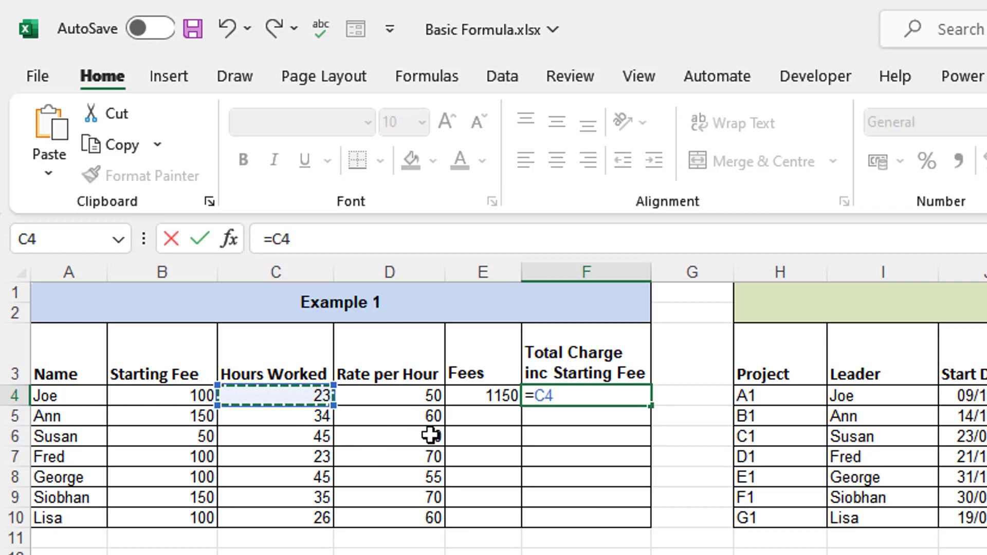
text(*)
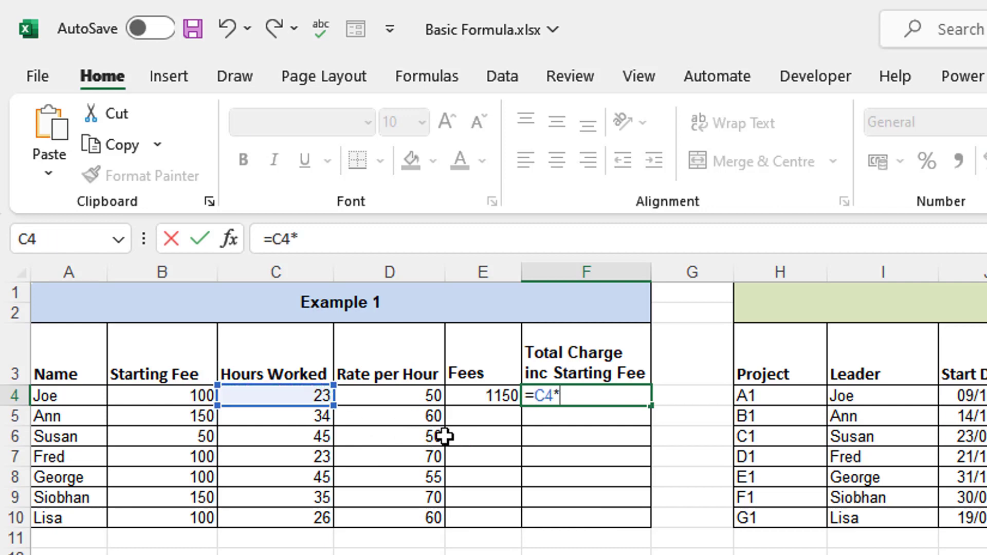
click(417, 393)
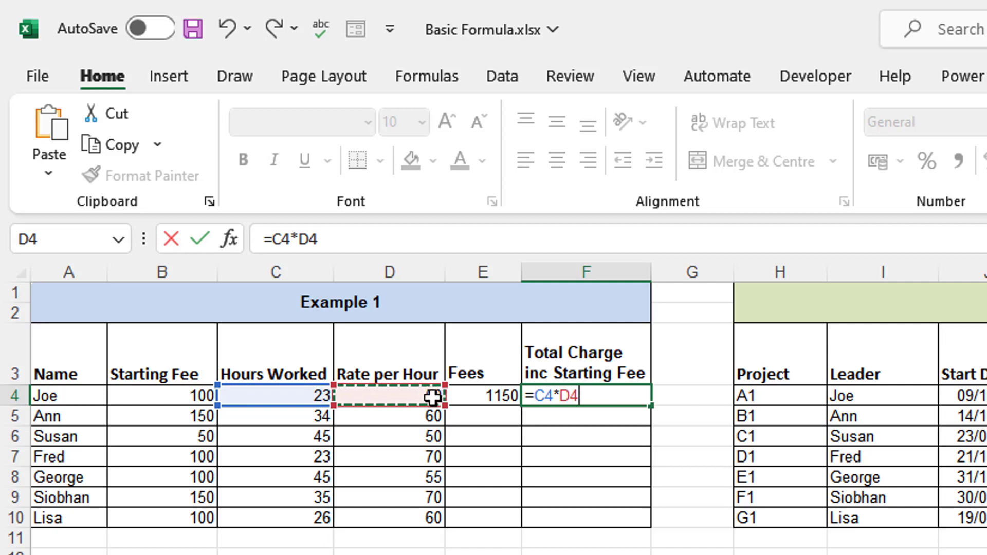
text(+)
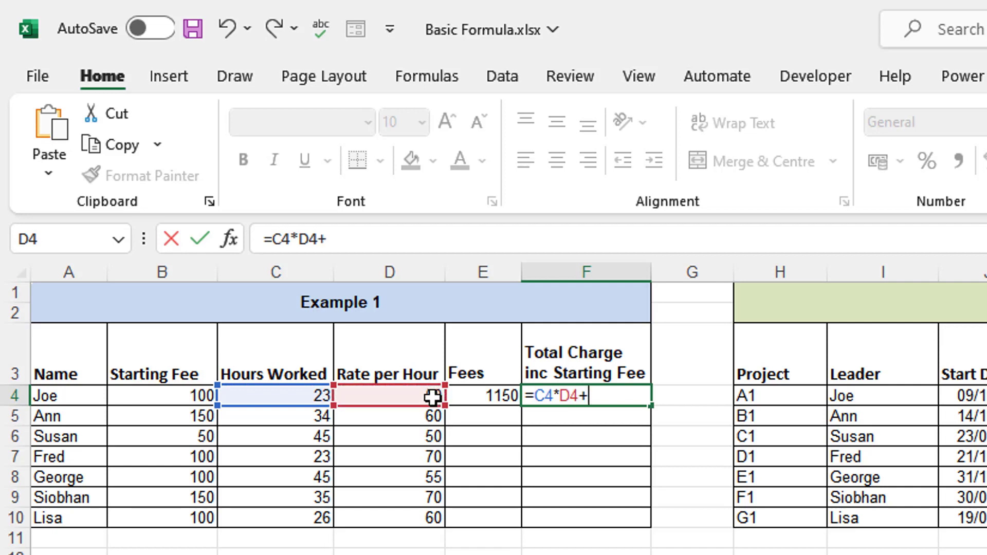
click(177, 392)
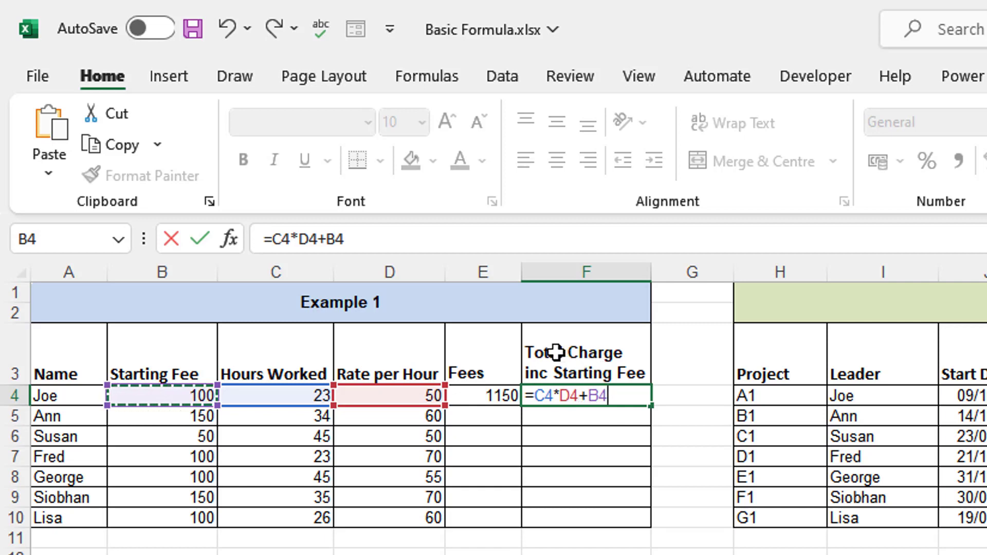
key(Return)
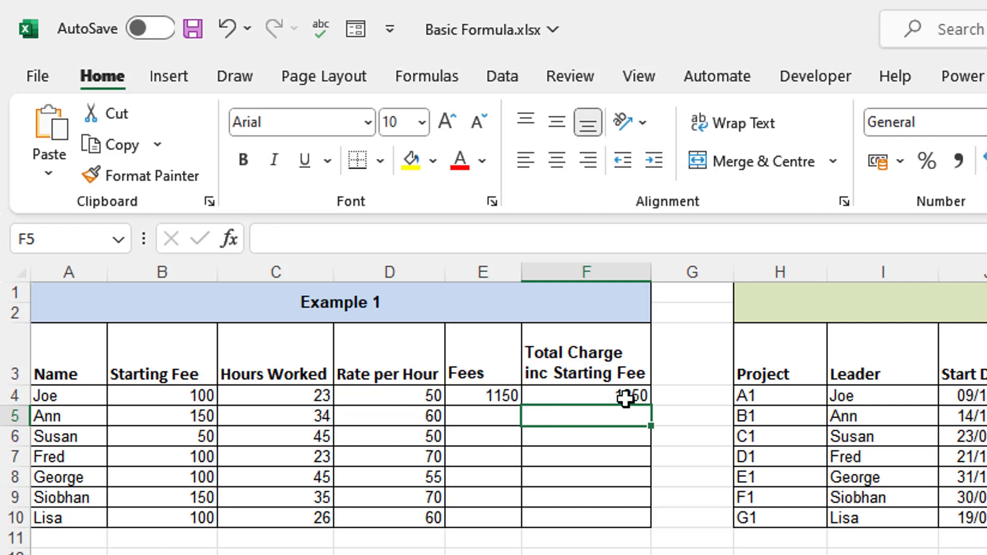
- Delete the Fees column E from the sheet
click(484, 274)
right_click(484, 276)
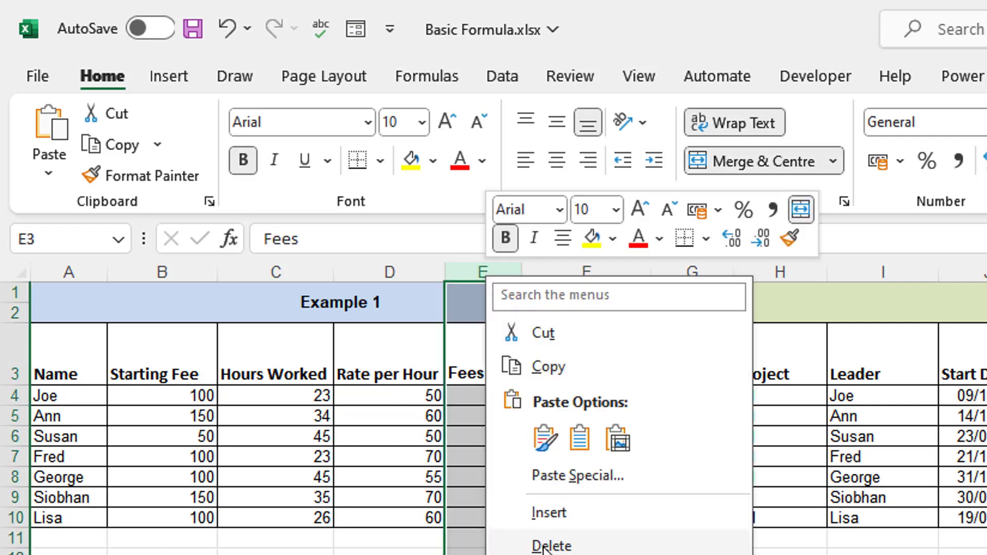
key(Escape)
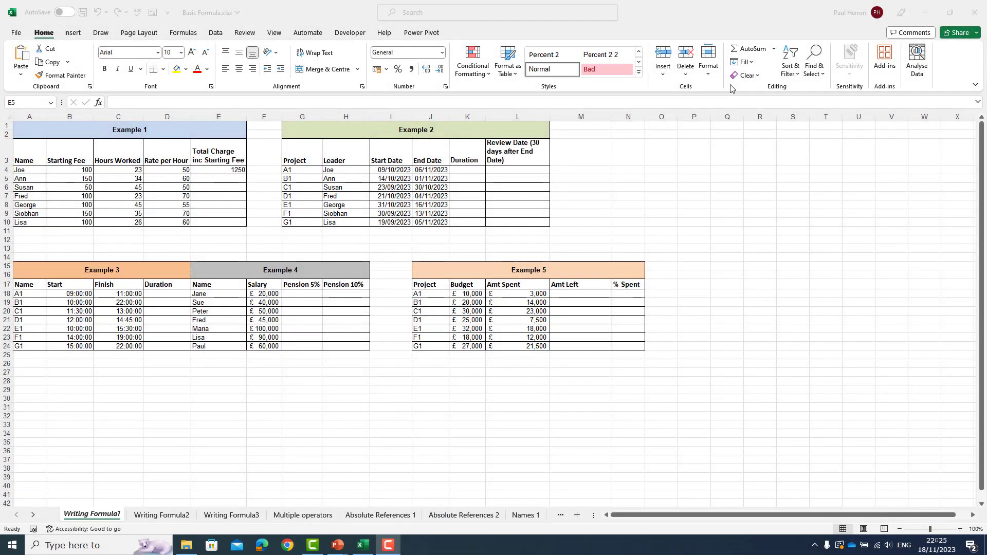
- Copy the total charge formula in E4 down through E10, checking the adjusted references in E5
click(234, 169)
click(234, 169)
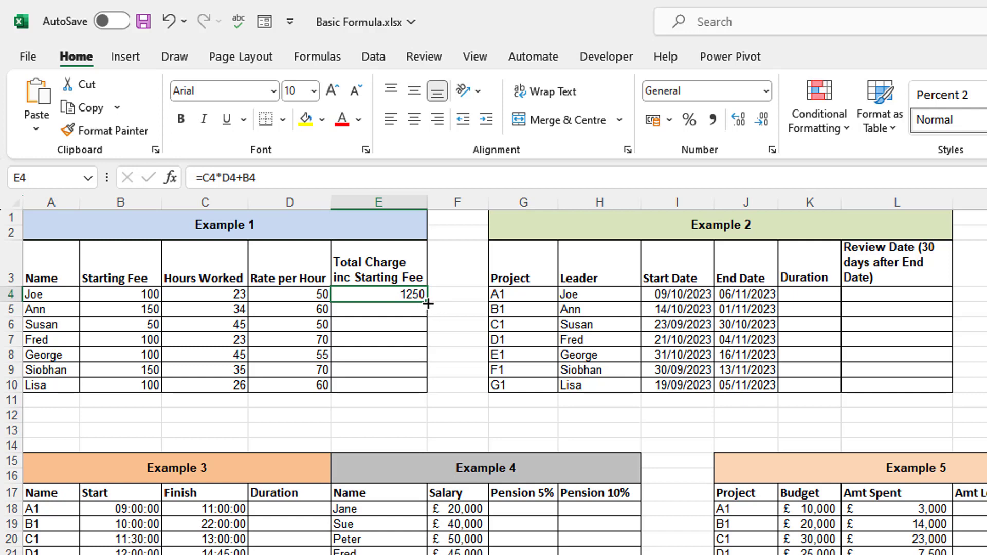
drag(426, 307, 425, 319)
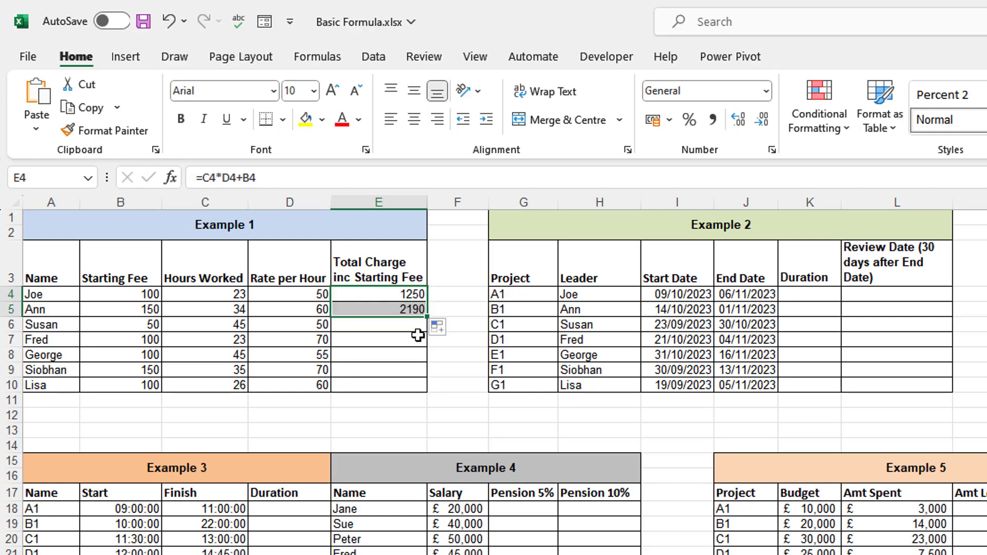
click(406, 309)
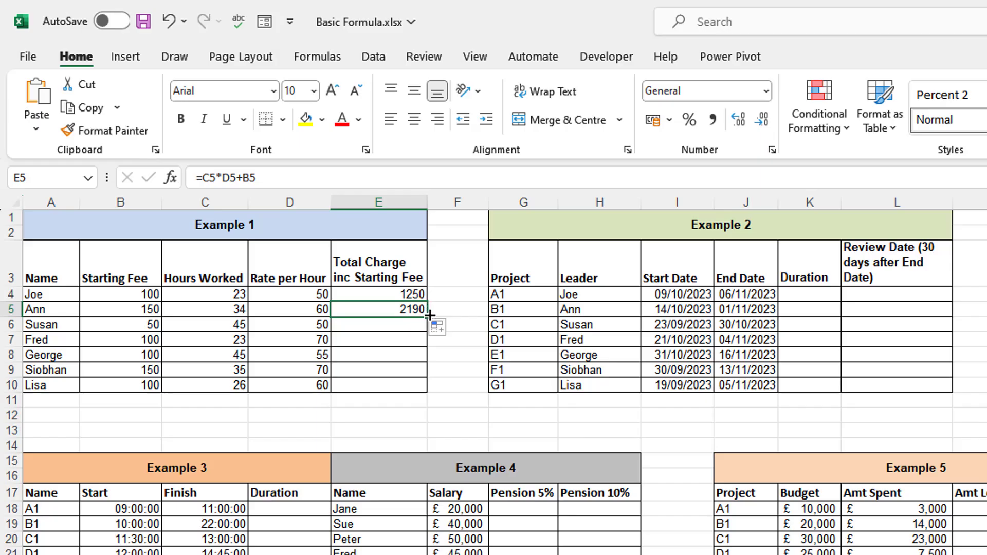
drag(426, 317, 504, 386)
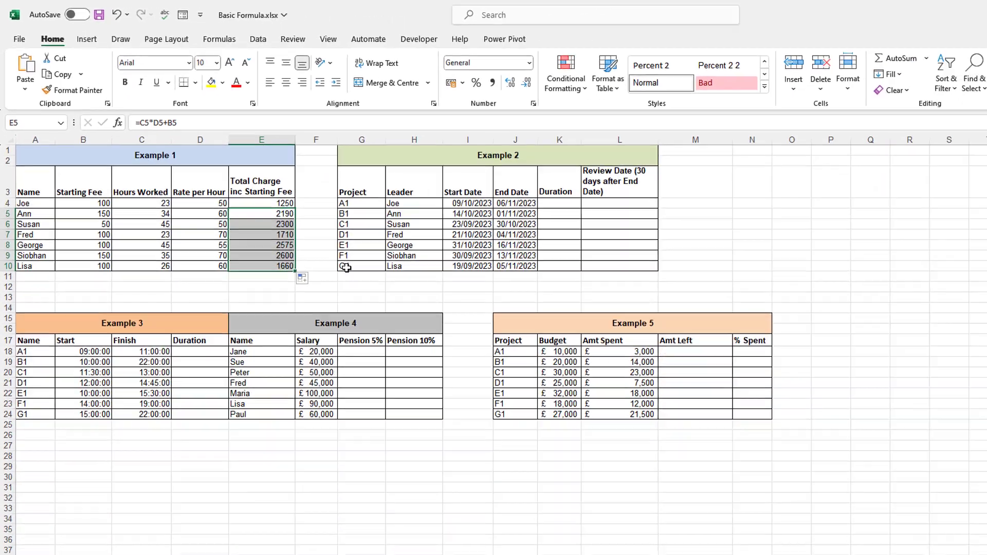
- Widen the Duration column K in Example 2
click(518, 430)
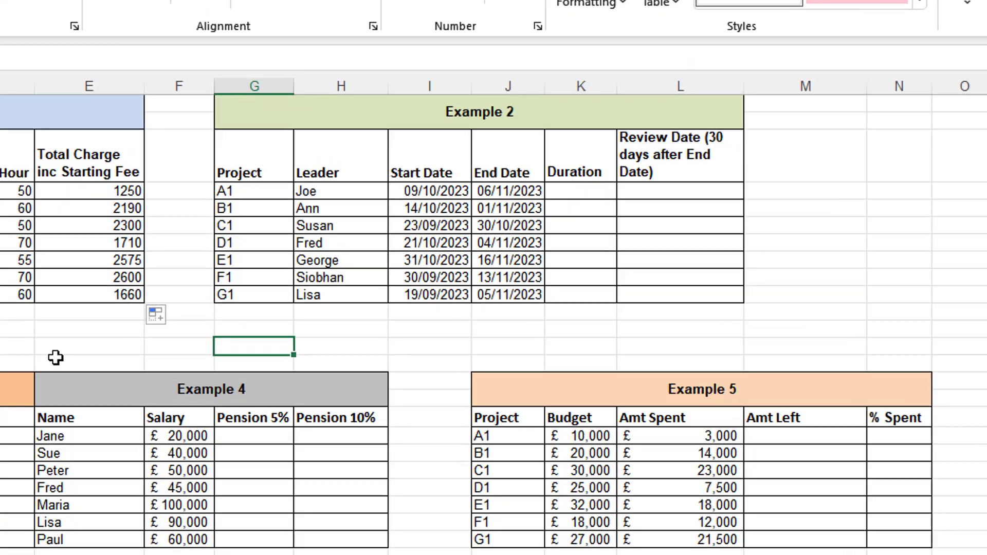
click(467, 170)
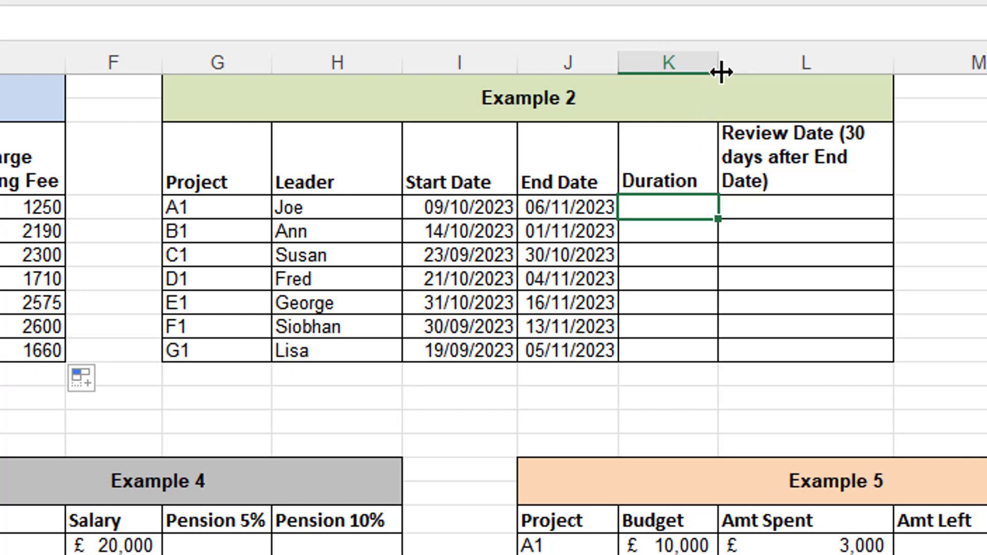
drag(720, 73, 867, 82)
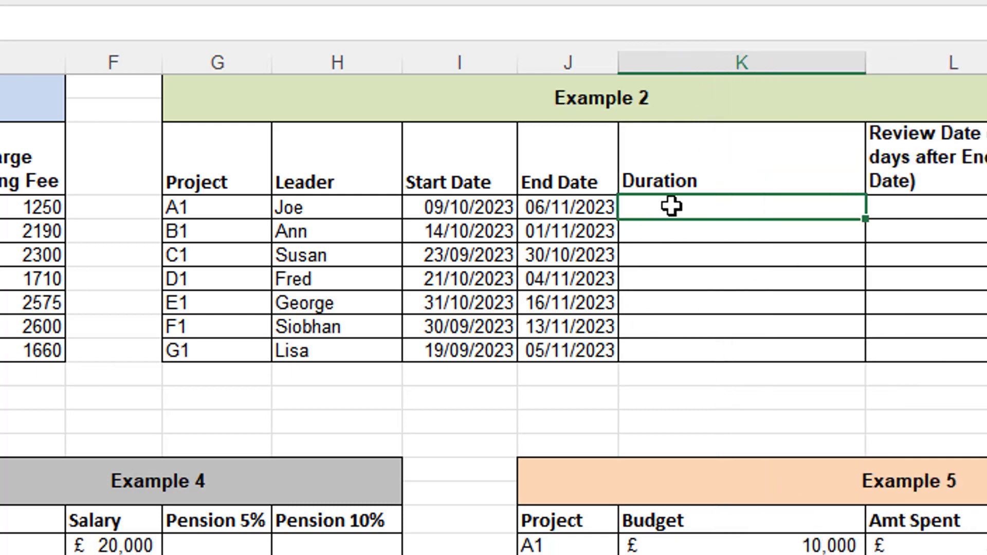
- Calculate the first project's duration in K4 by subtracting start date from end date with =J4-I4
text(=)
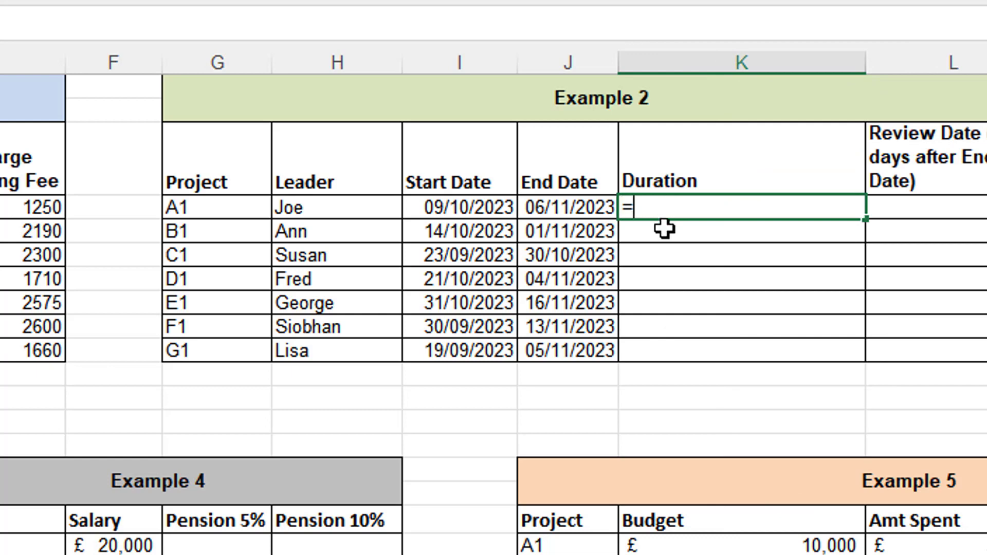
click(555, 208)
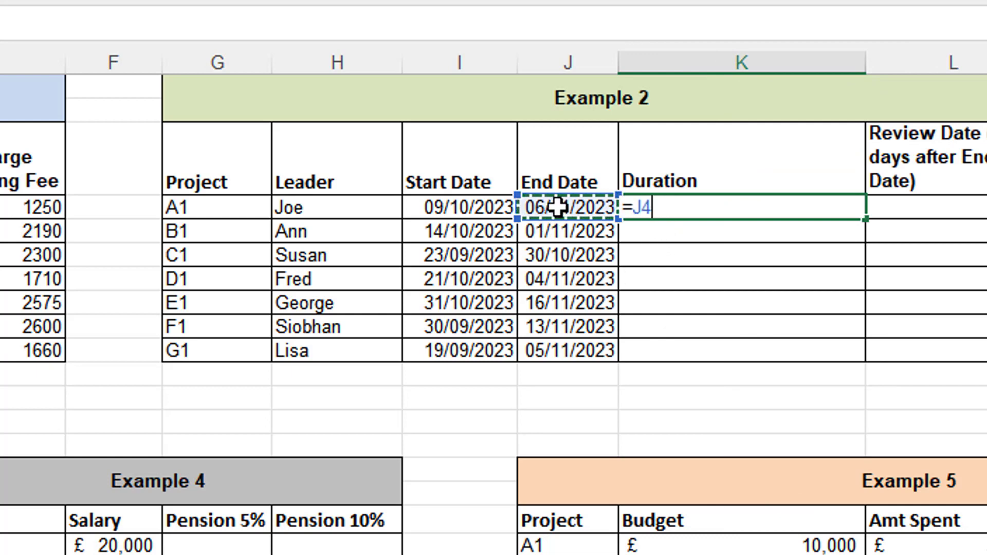
text(-)
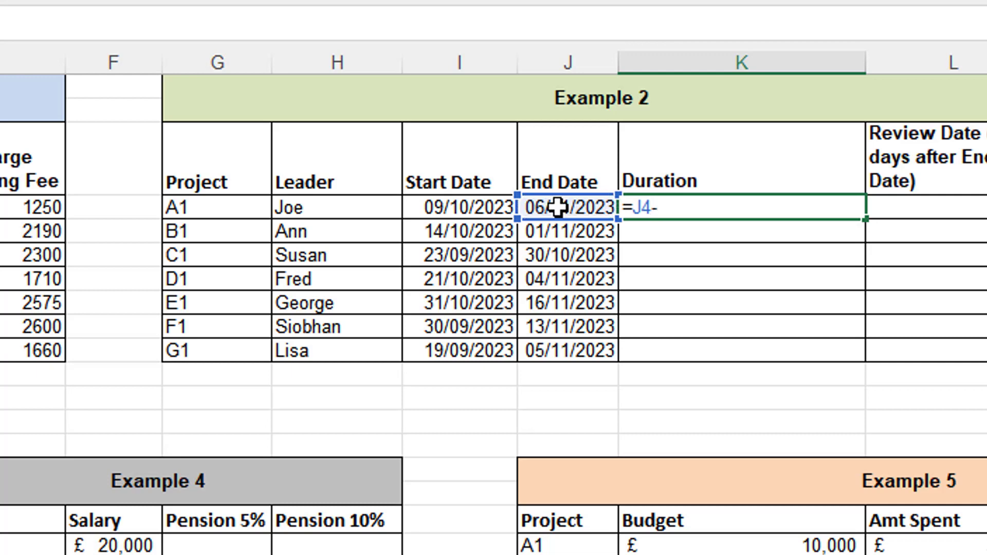
click(473, 213)
key(Return)
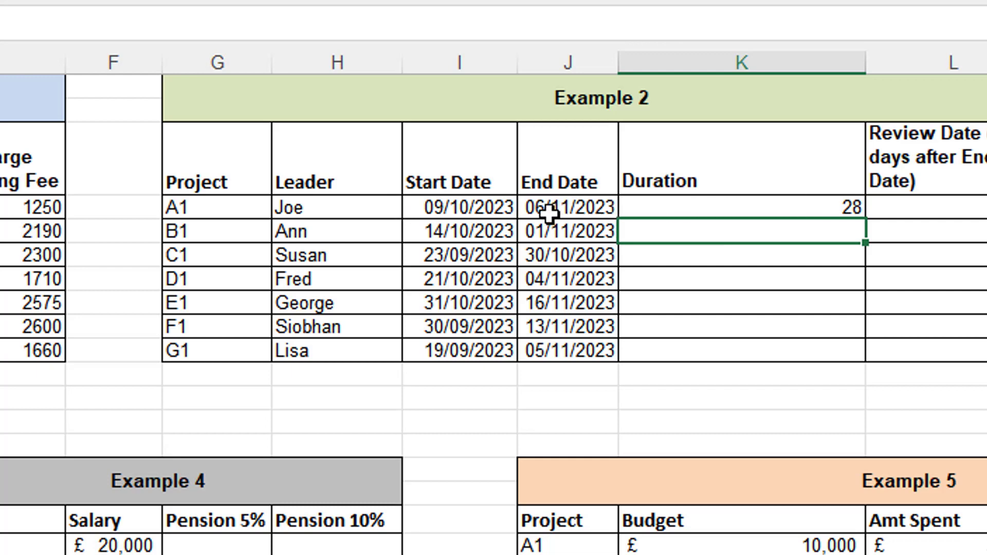
- Calculate the first project's review date in L4 as 30 days after the end date with =J4+30
click(582, 207)
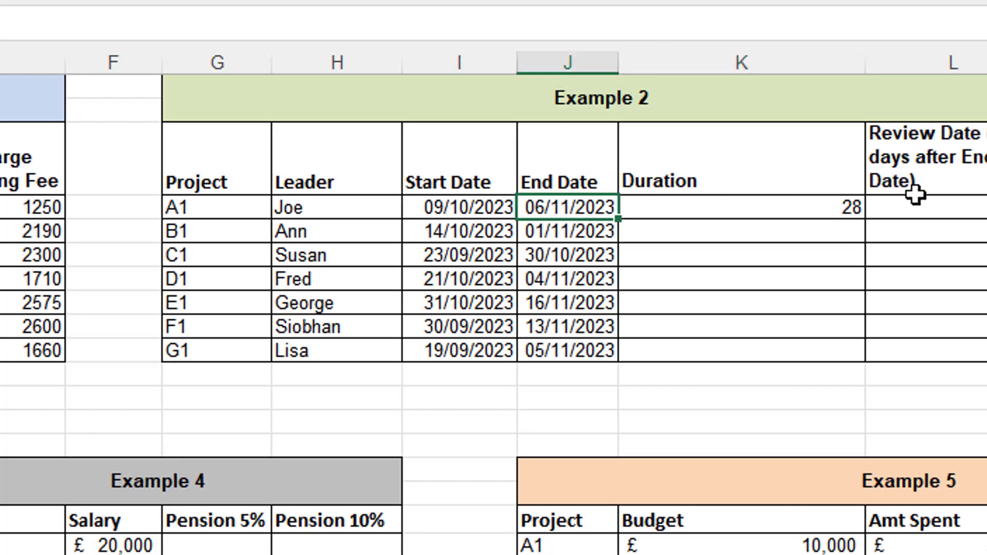
scroll(885, 206, right, 1)
click(868, 211)
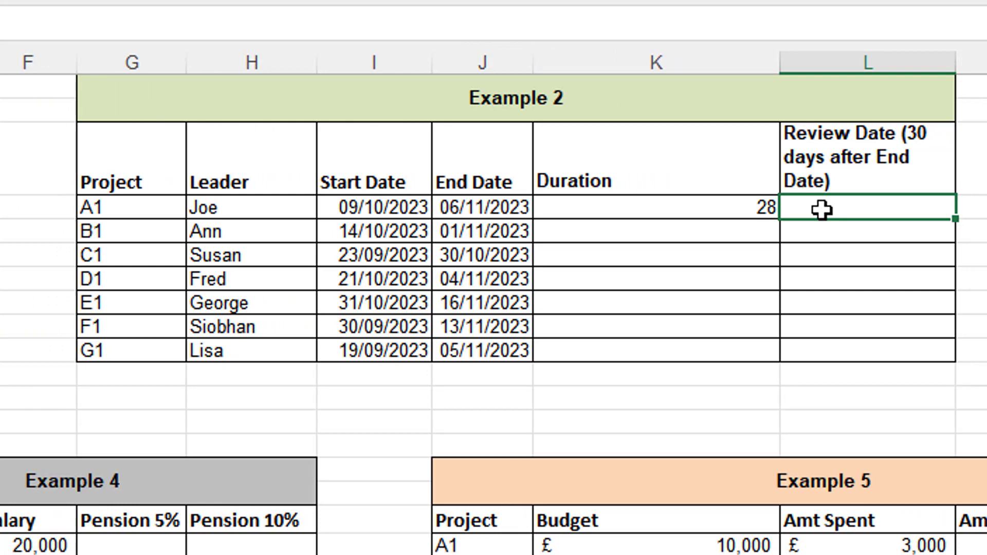
text(=)
click(494, 207)
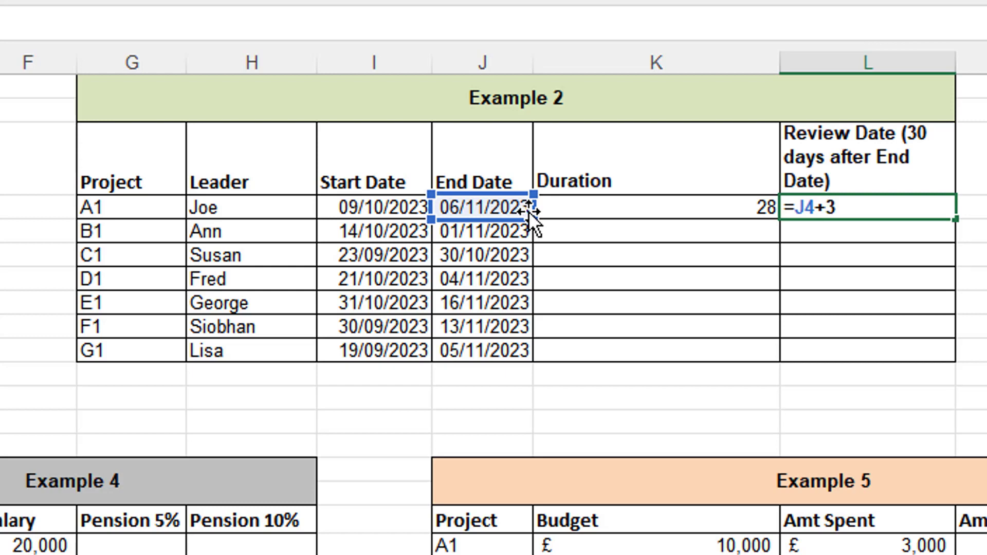
key(Return)
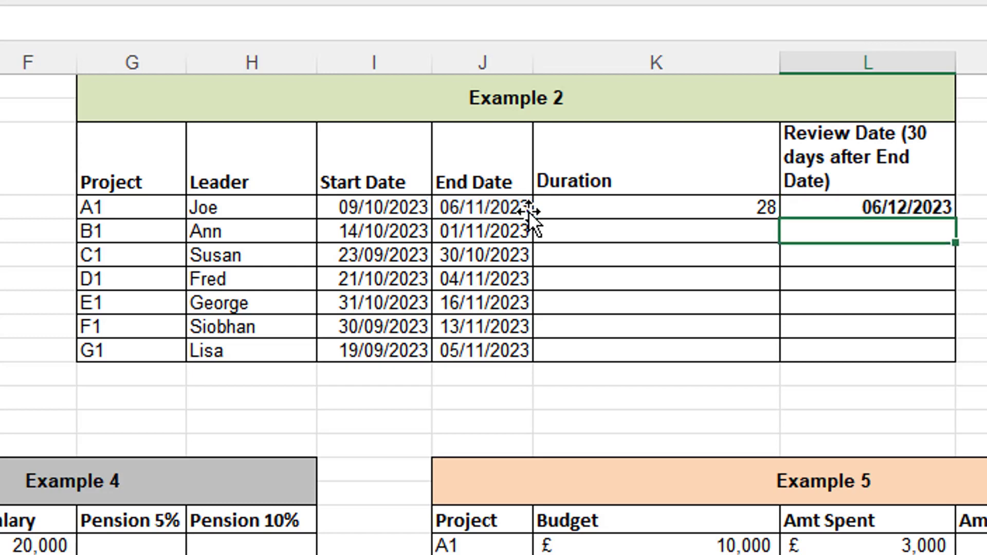
- Compare the number formats of the review date in L4 and the duration in K4
click(902, 216)
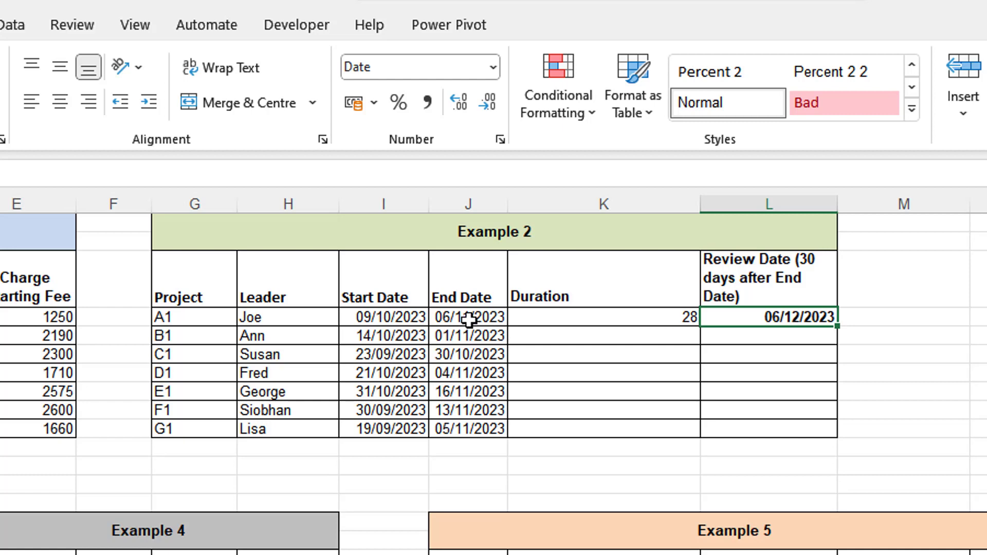
click(637, 354)
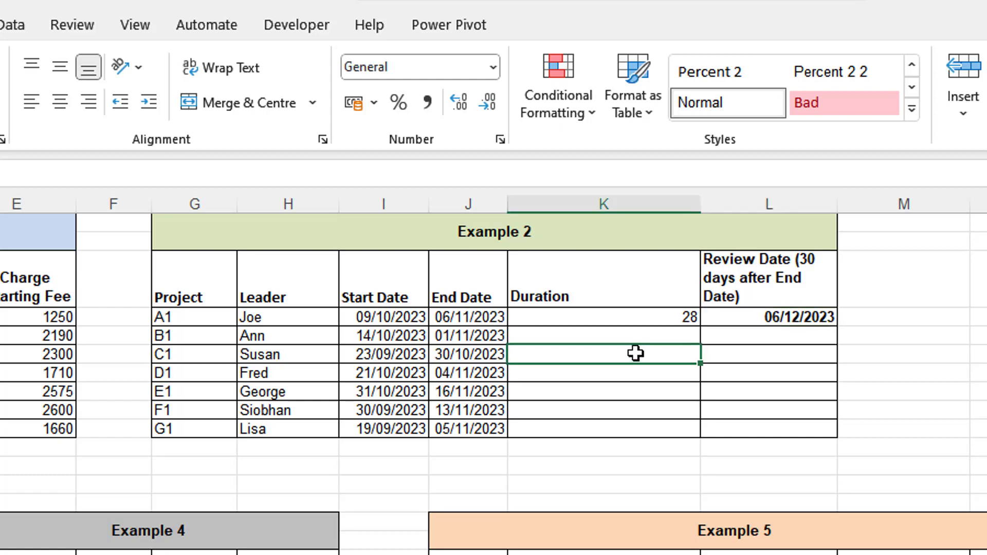
click(625, 313)
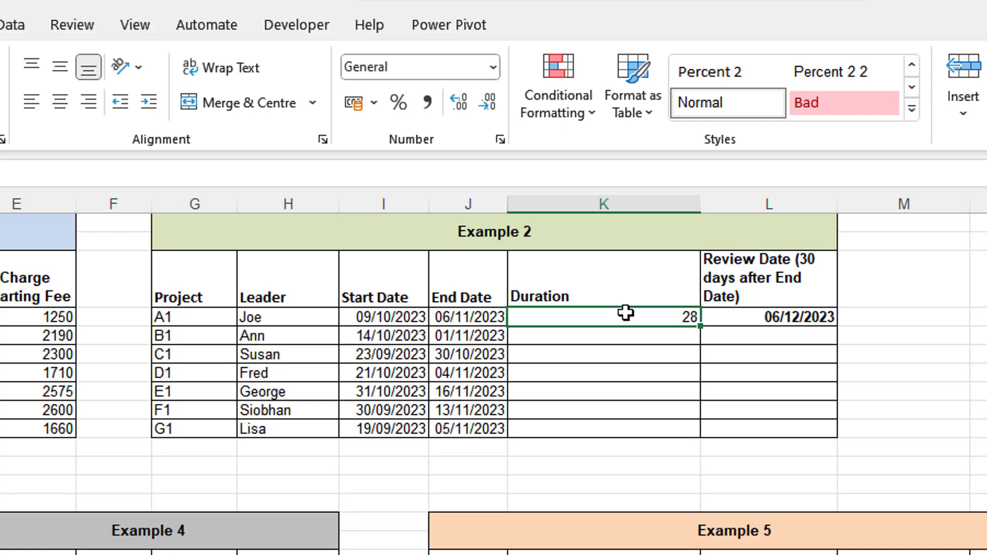
- Fill the duration and review date formulas in K4:L4 down to row 10 for the remaining projects in Example 2
drag(626, 312, 745, 316)
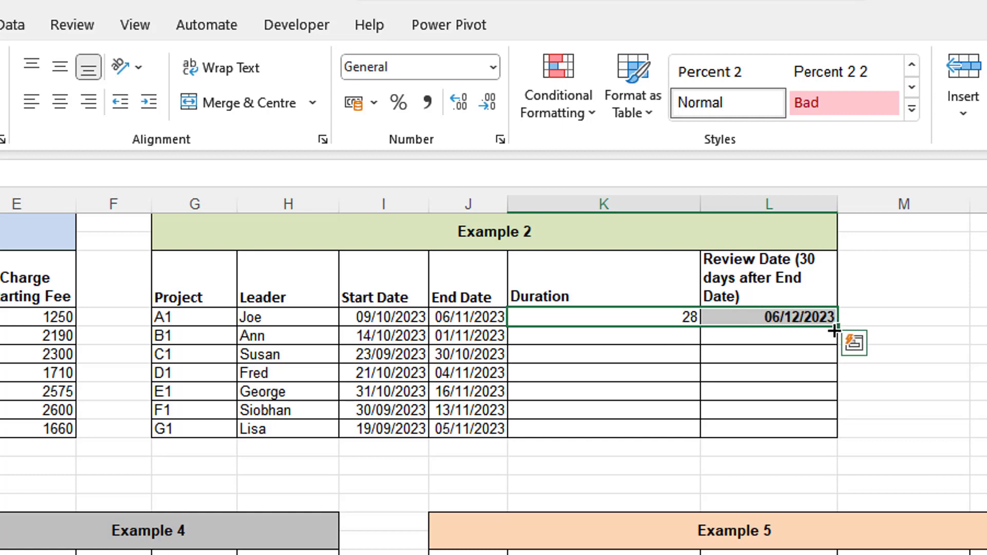
drag(839, 327, 823, 437)
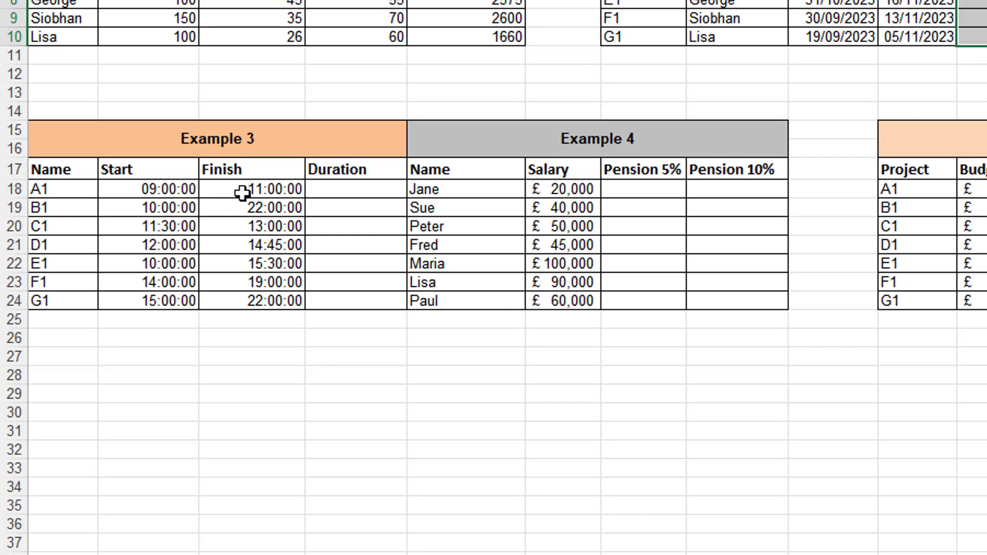
- Calculate the Example 3 duration in D18 as finish minus start with =C18-B18 and fill it down to row 24
click(351, 193)
text(=)
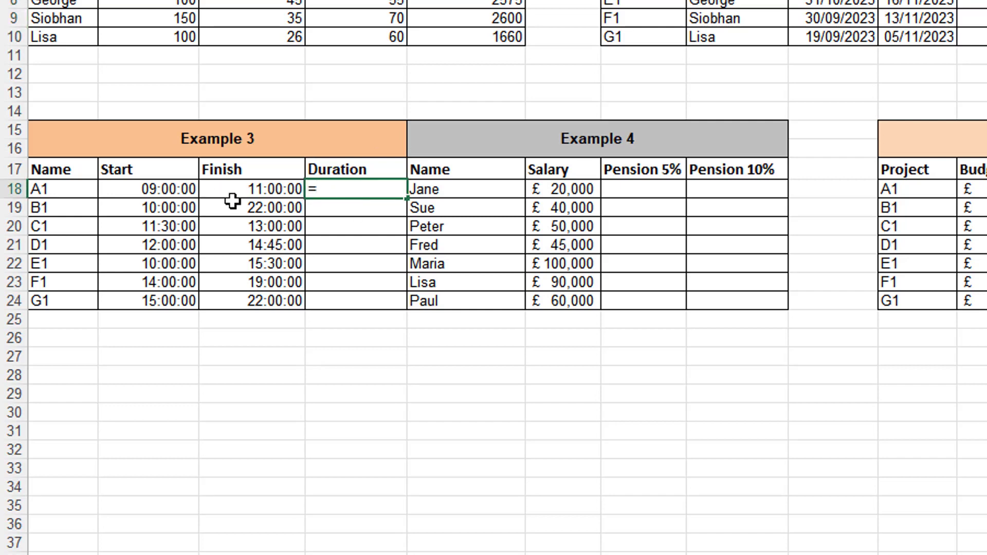
click(260, 189)
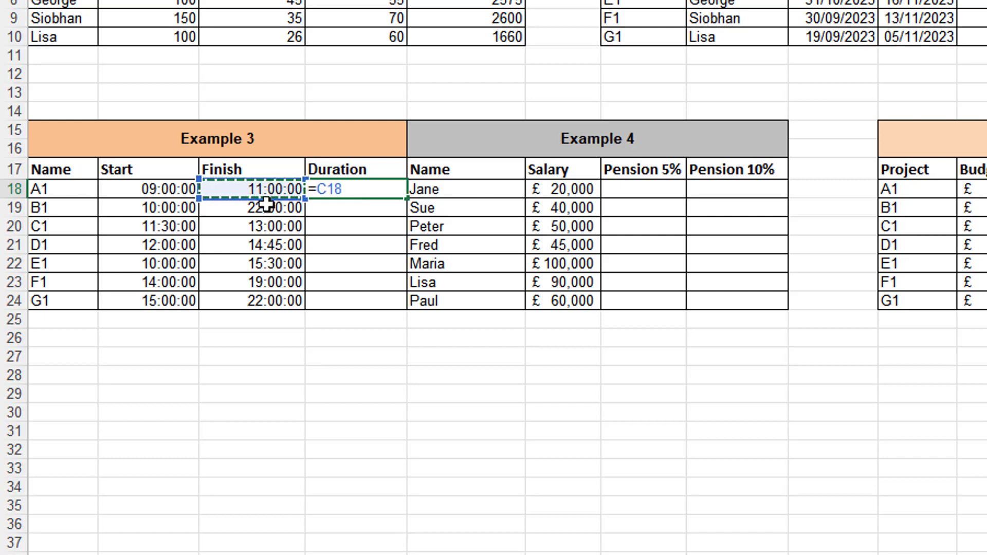
text(-)
click(165, 191)
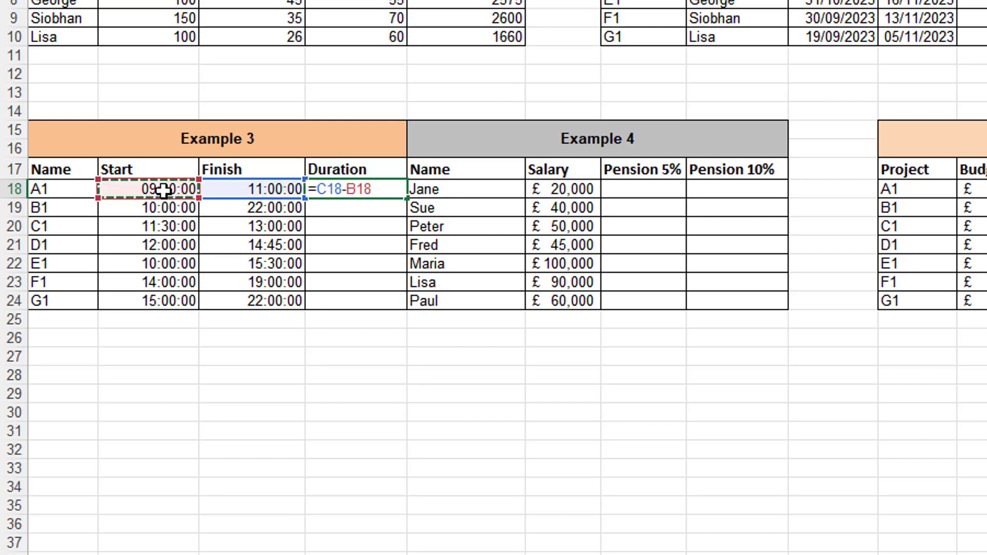
key(Return)
click(384, 188)
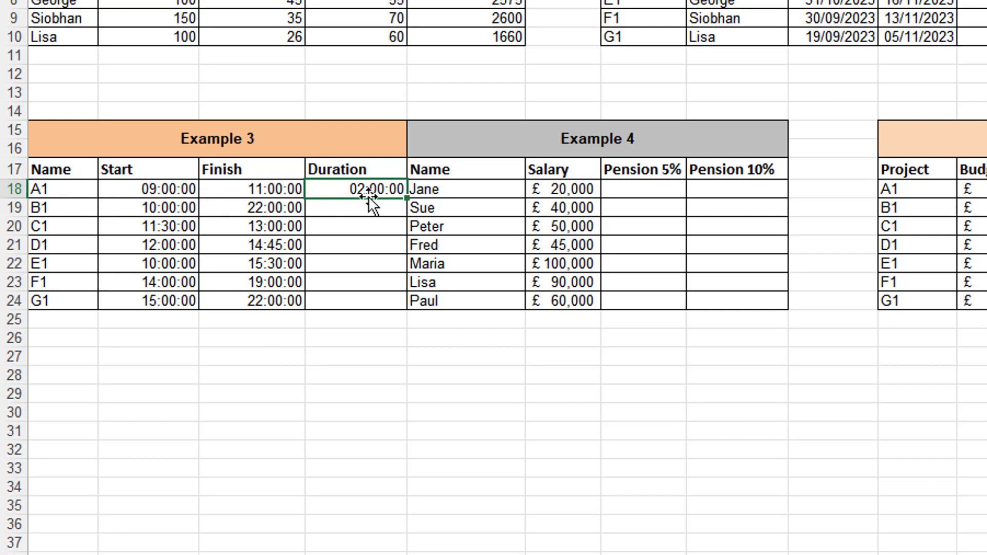
drag(408, 199, 400, 304)
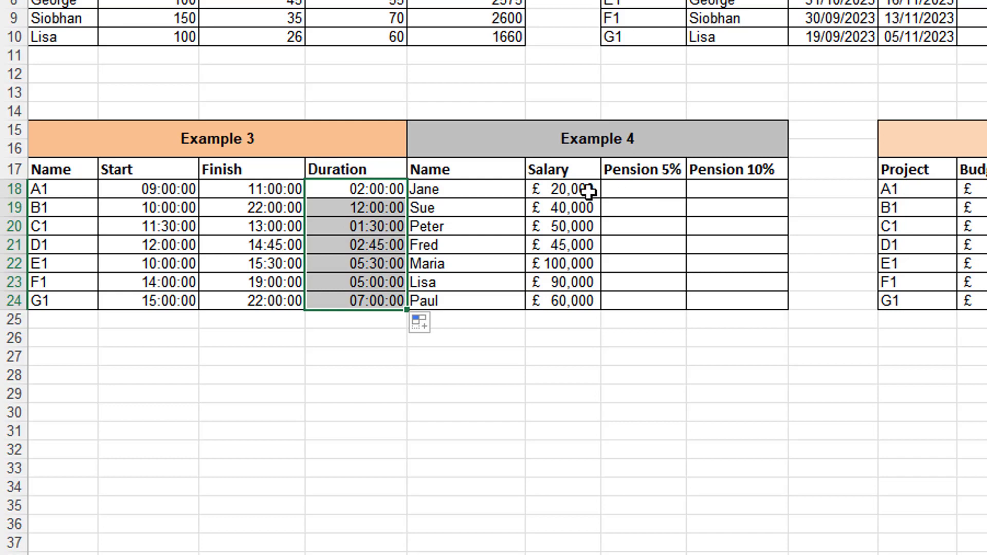
- Calculate the first employee's 5% pension in G18 of Example 4 with =F18*0.05
click(630, 190)
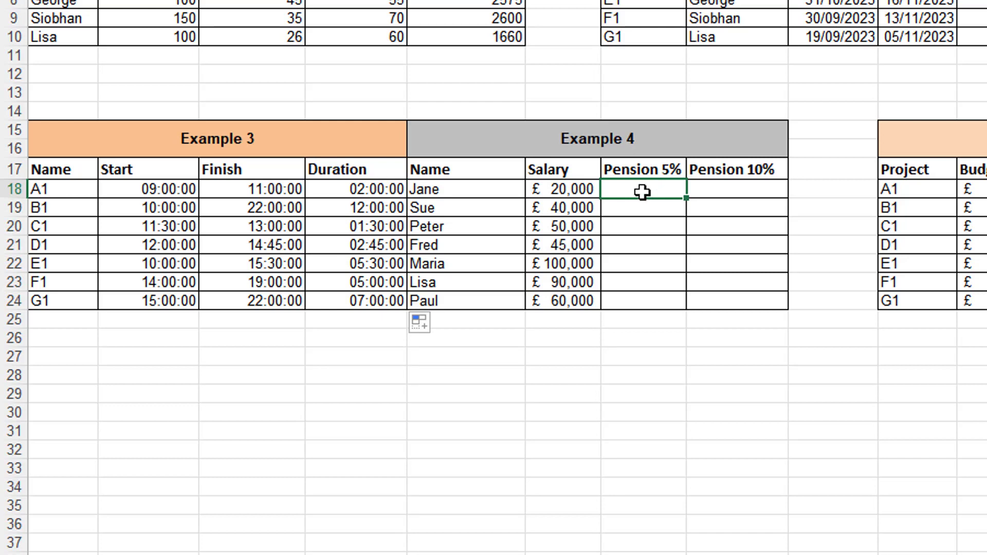
text(=)
click(566, 190)
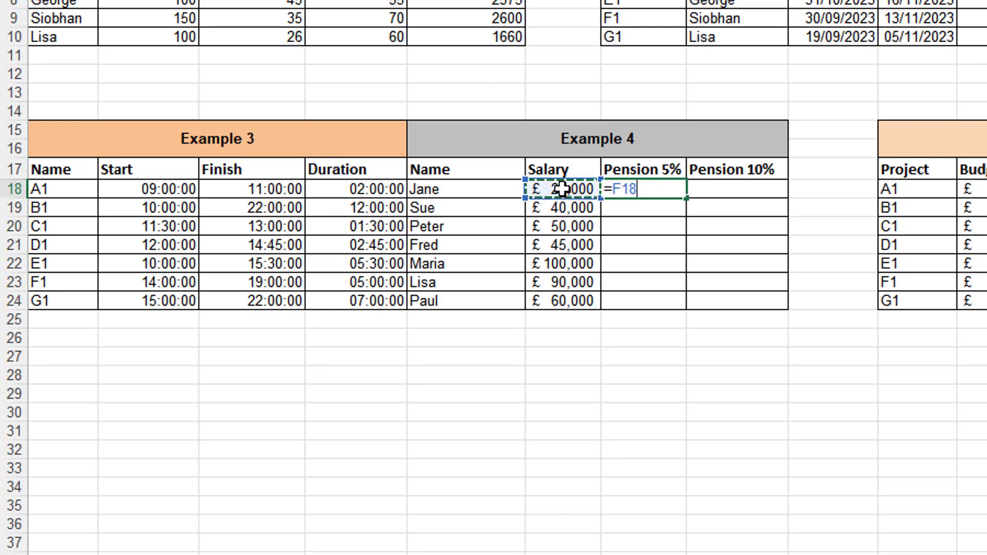
text(*)
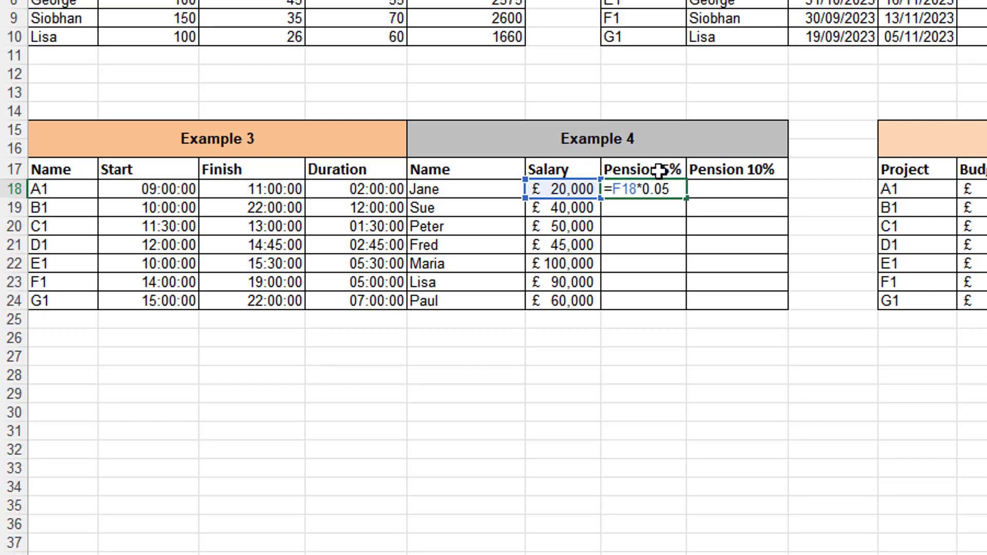
key(Return)
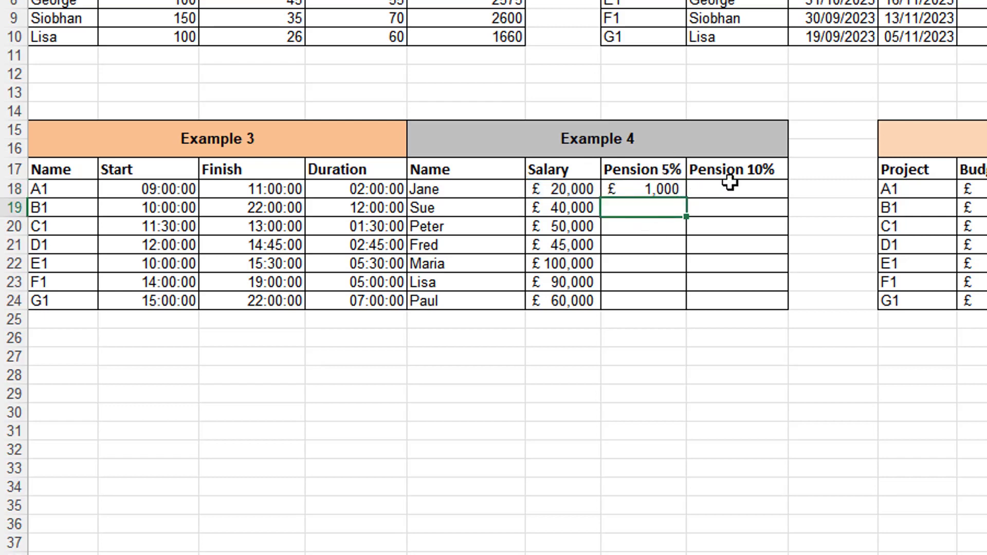
- Calculate the first employee's 10% pension in H18 with =F18*0.1 and fill both pension formulas down to row 24
click(730, 185)
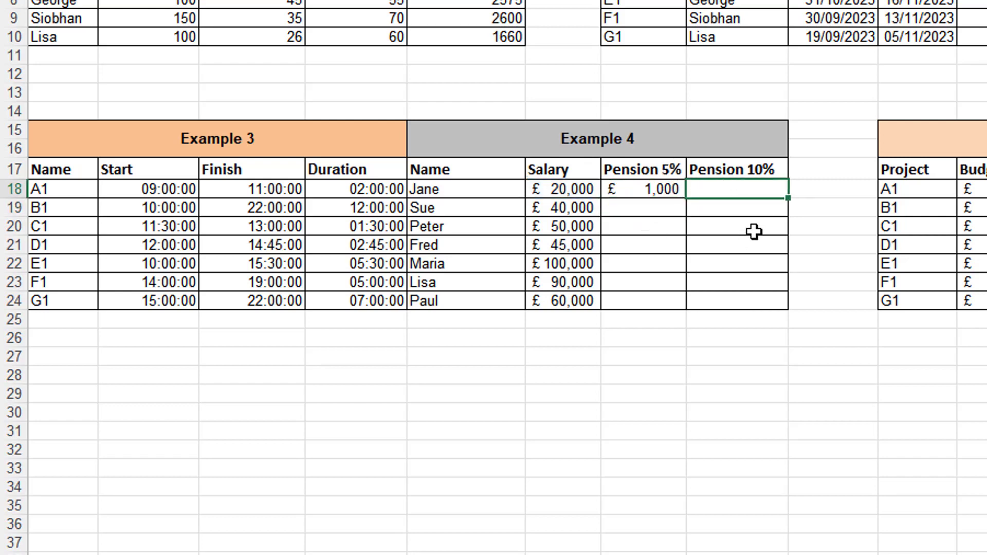
text(=)
click(570, 190)
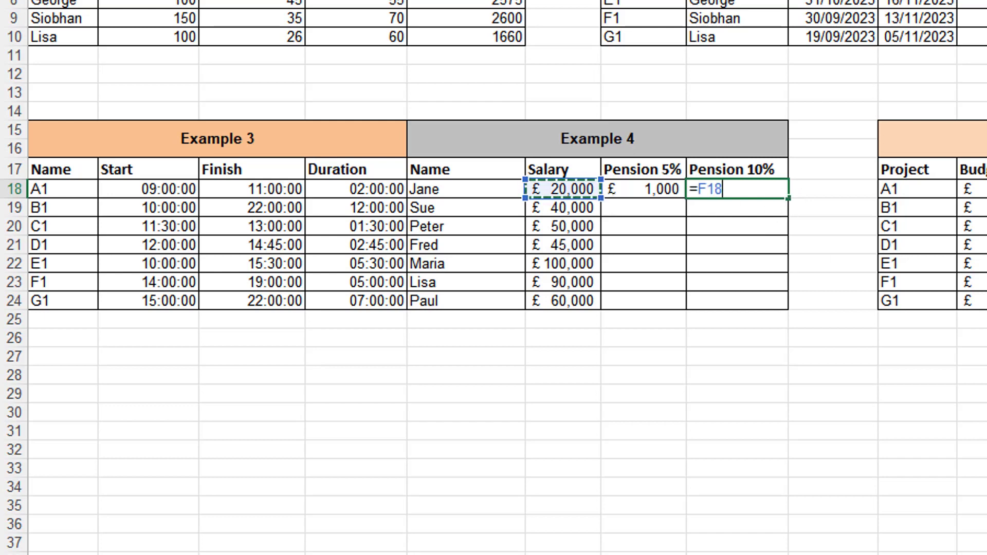
text(*)
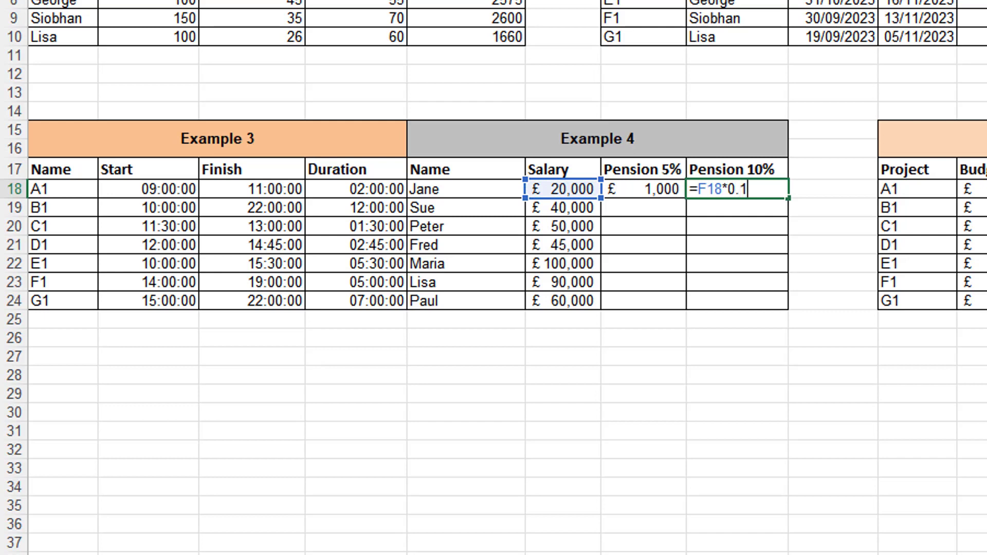
key(Return)
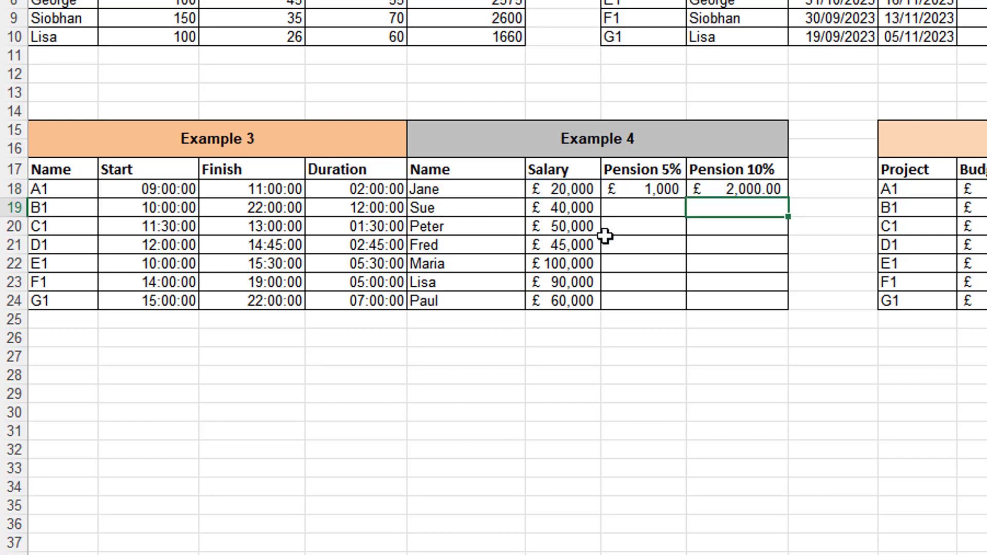
drag(642, 190, 724, 195)
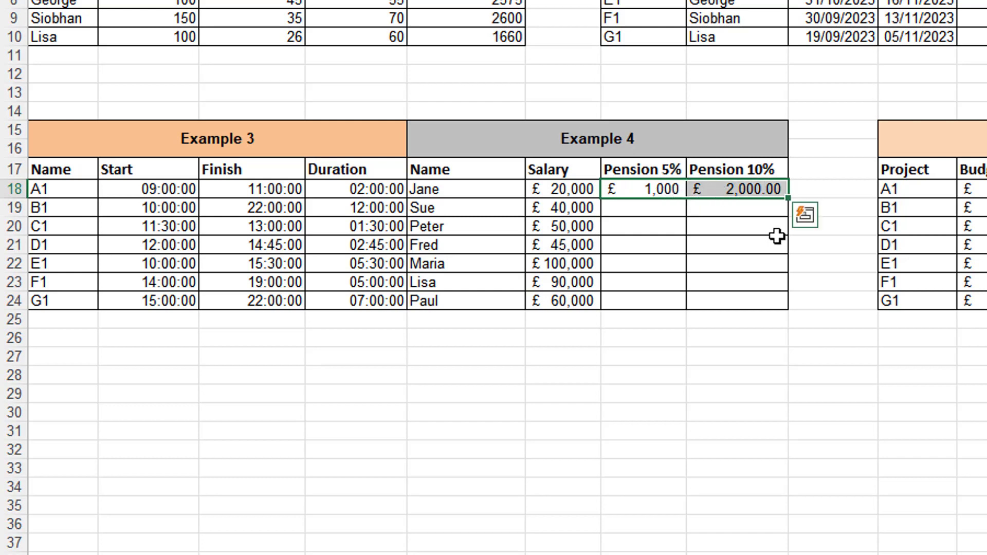
drag(788, 205, 789, 311)
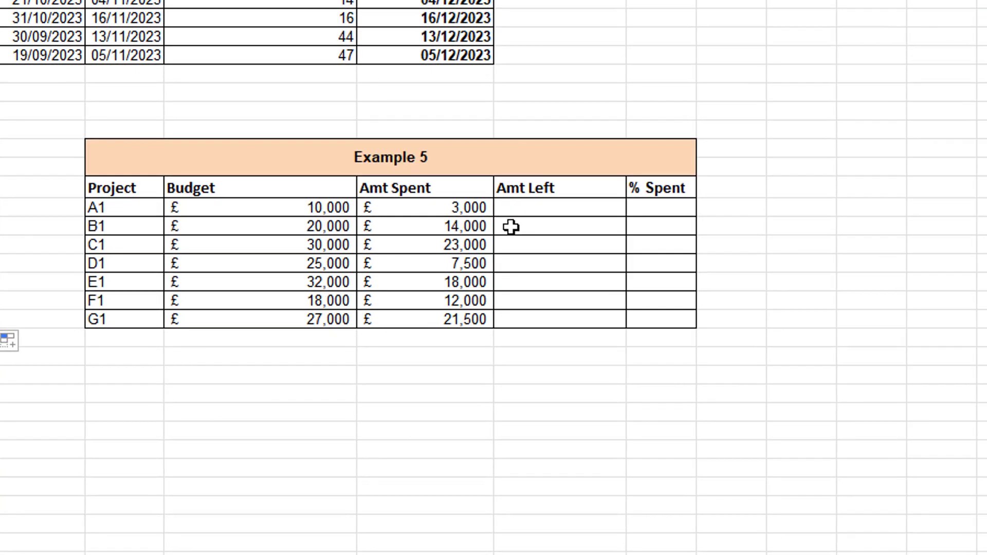
- Calculate the amount left in M18 of Example 5 as budget minus amount spent with =K18-L18 and fill it down to row 24
click(294, 210)
click(436, 203)
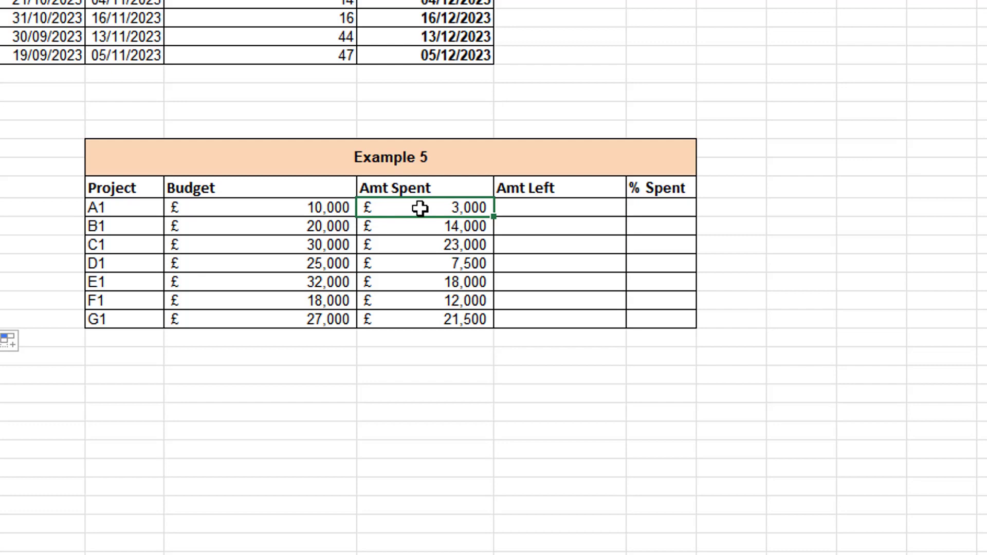
click(532, 211)
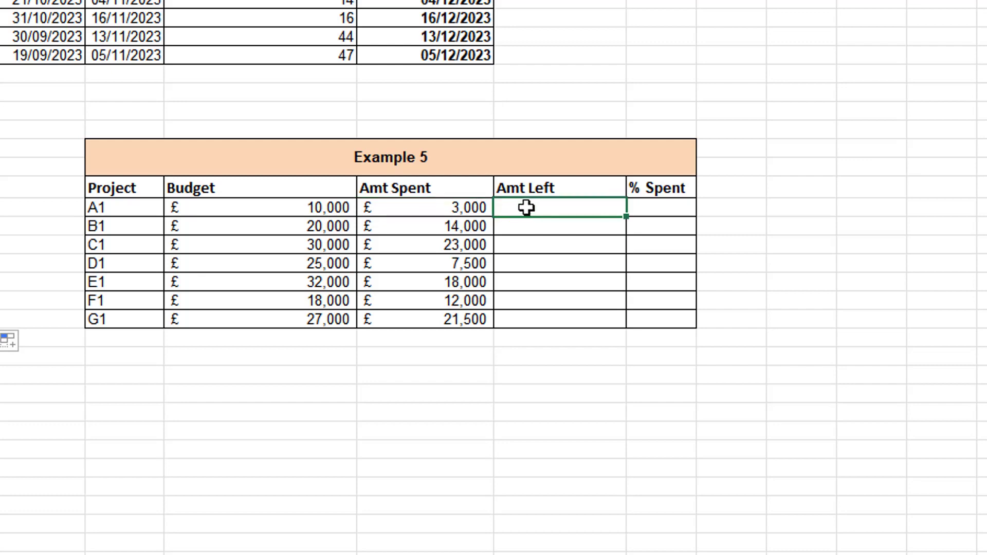
text(=)
click(294, 212)
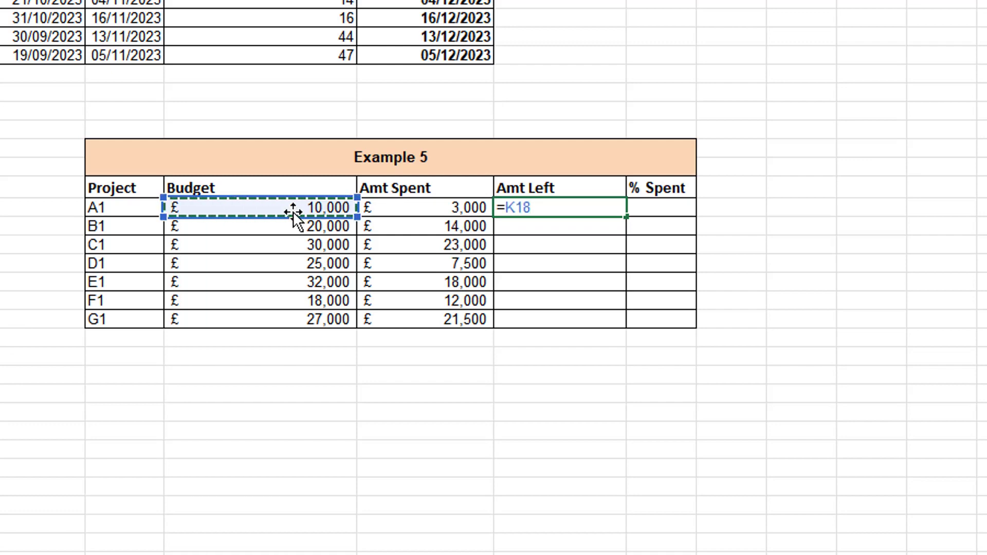
text(-)
click(431, 200)
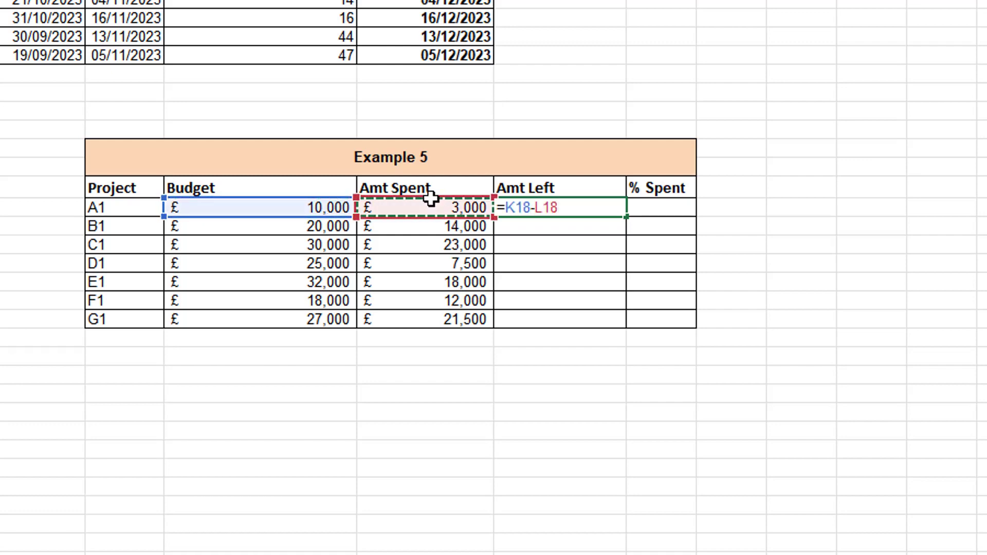
key(Return)
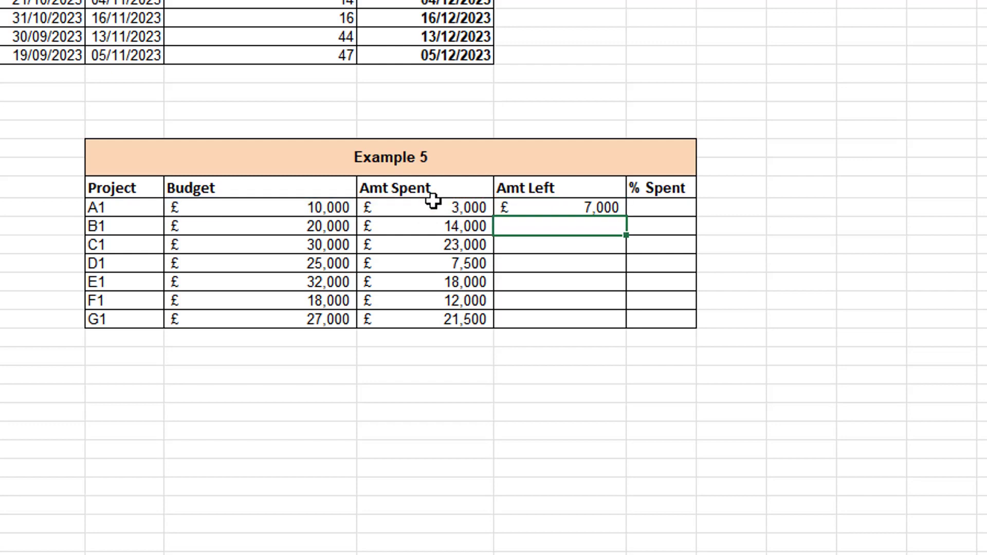
click(617, 204)
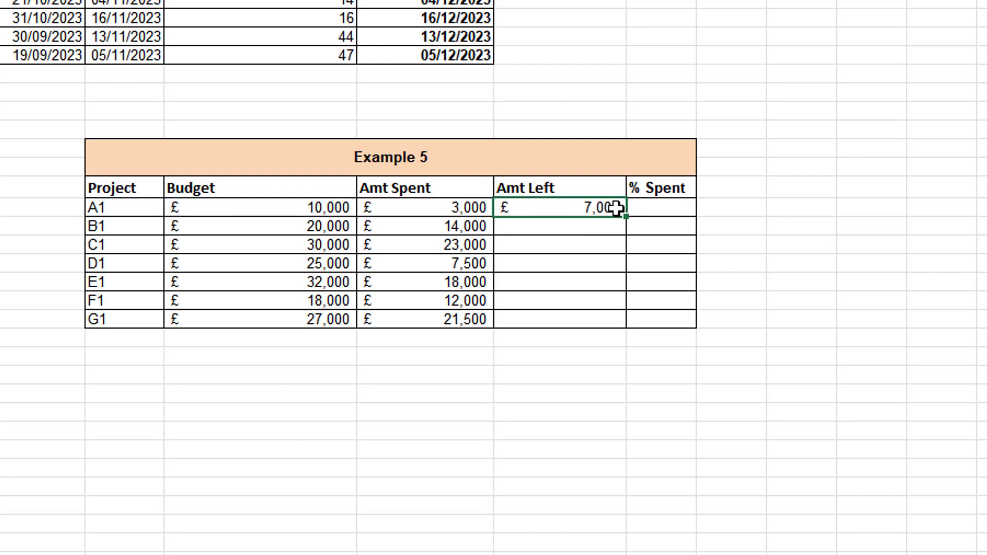
drag(625, 245, 616, 330)
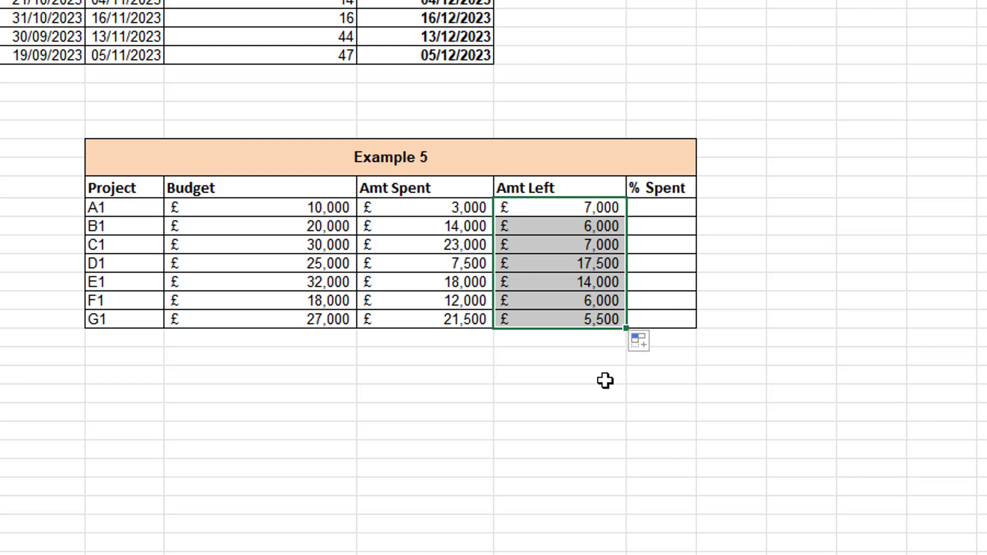
- Calculate the first project's % Spent in N18 as amount spent divided by budget with =L18/K18
click(663, 209)
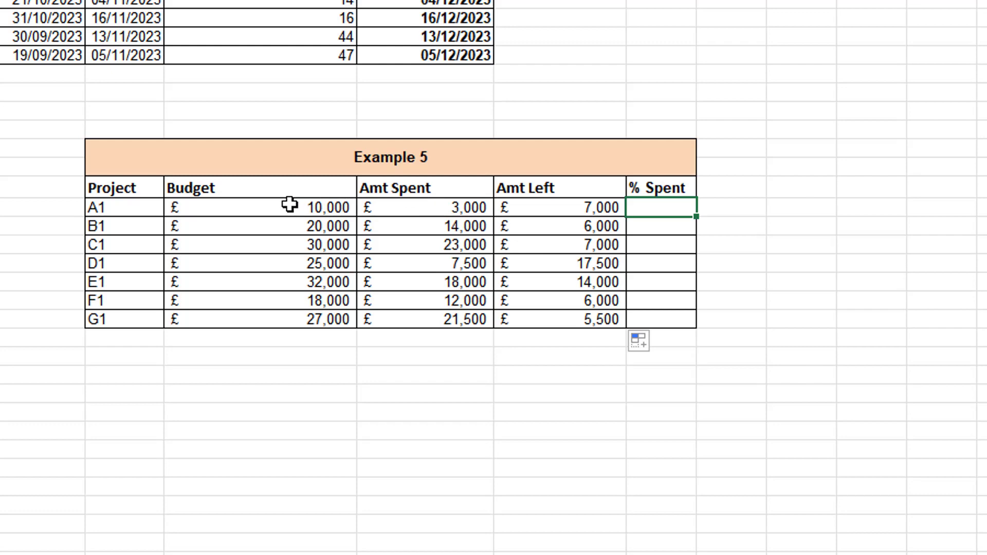
click(437, 207)
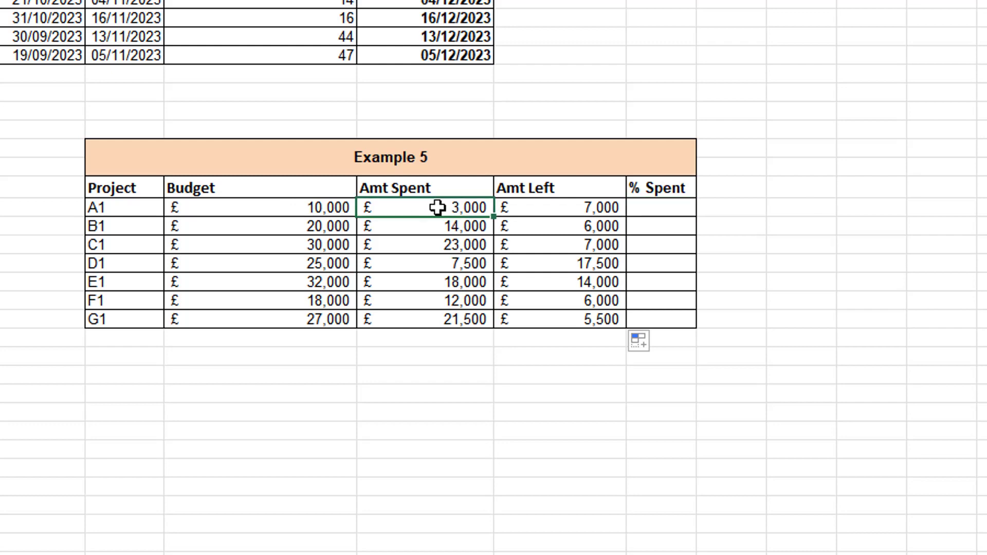
click(330, 210)
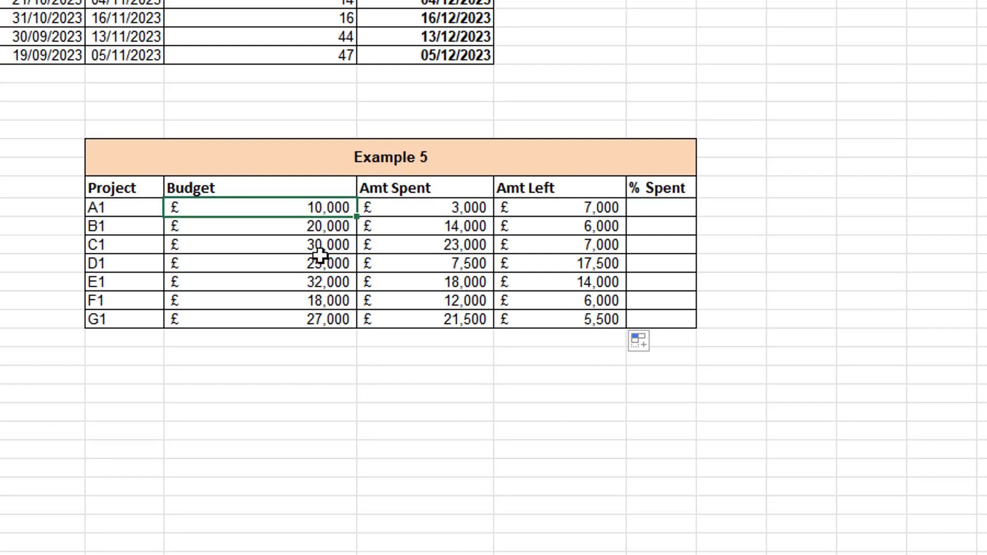
click(659, 207)
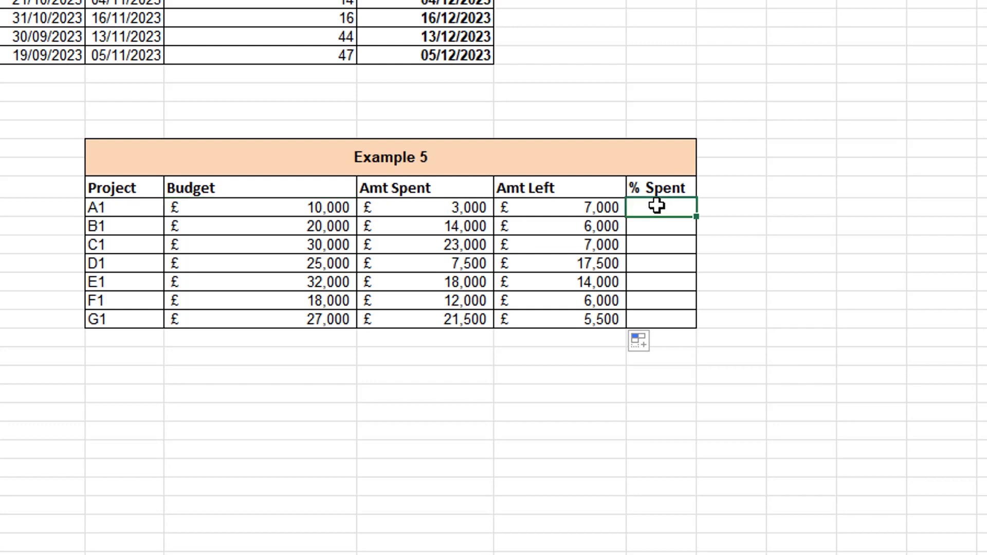
text(=)
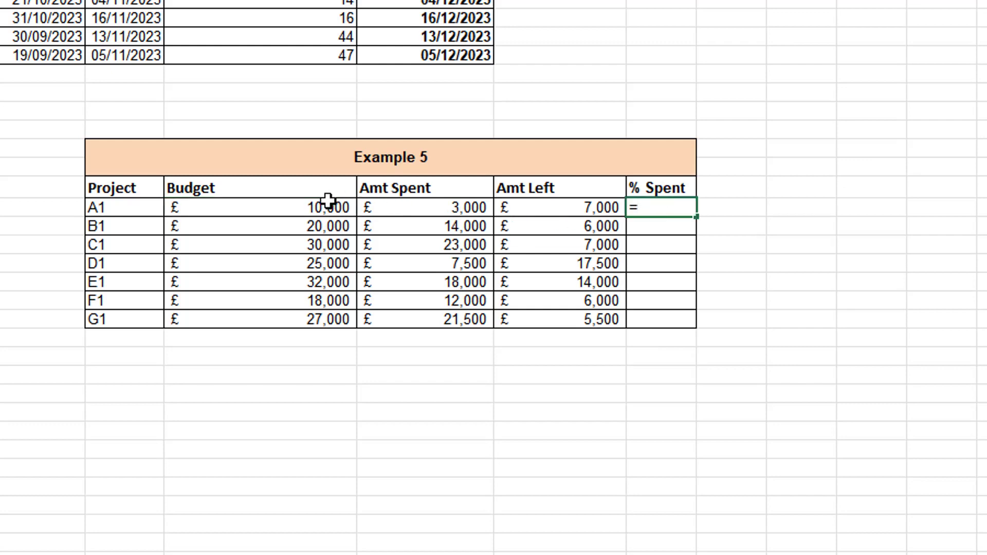
click(437, 209)
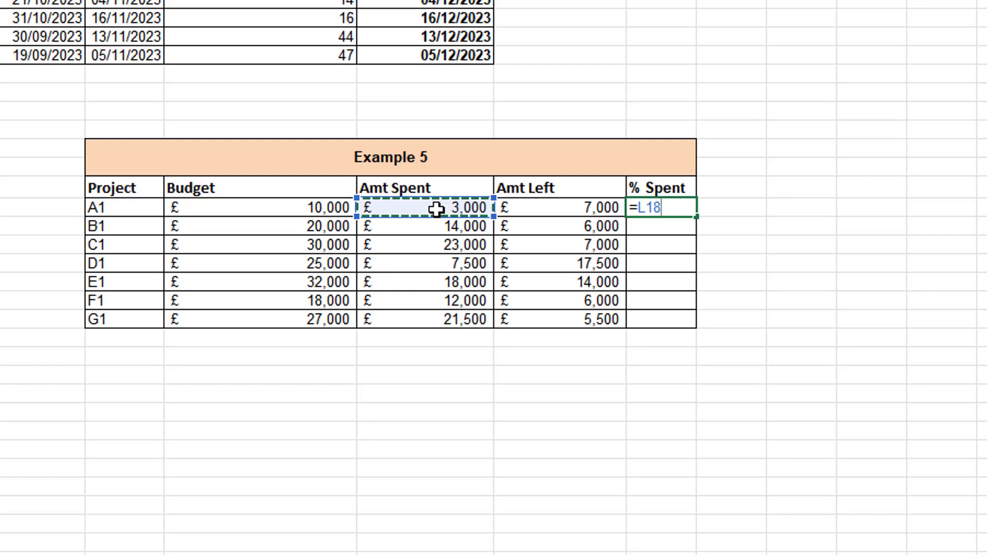
text(/)
click(309, 208)
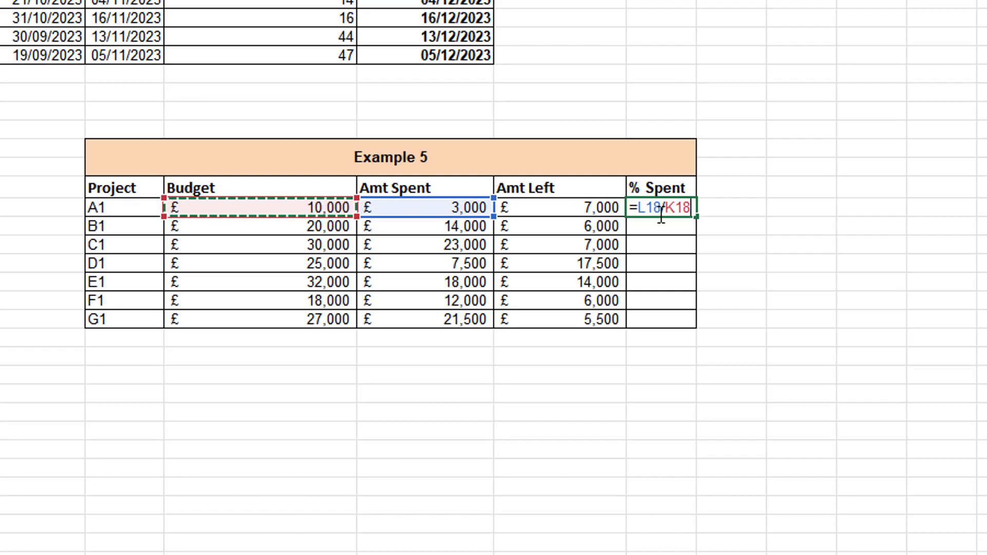
key(Return)
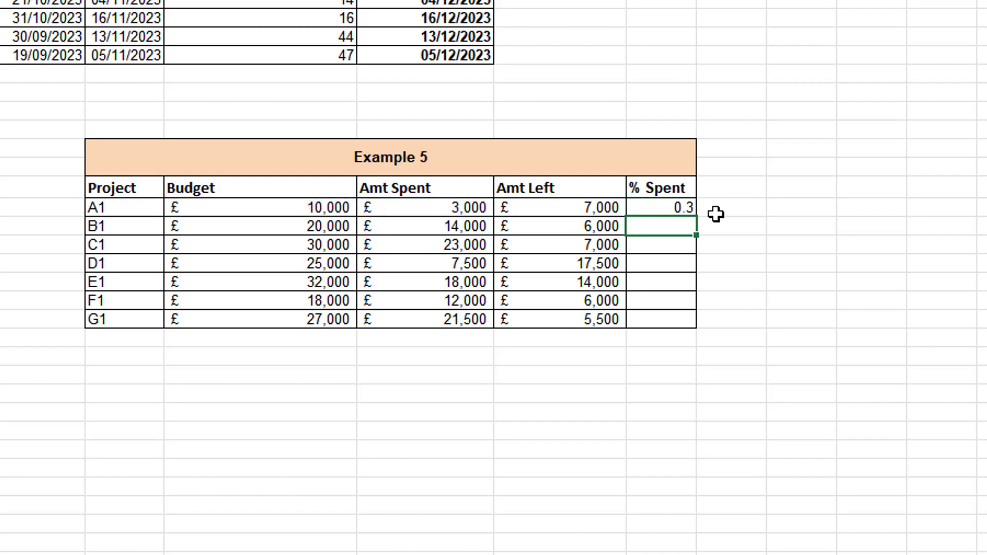
- Format the % Spent result in N18 as a percentage and fill it down to row 24
click(665, 210)
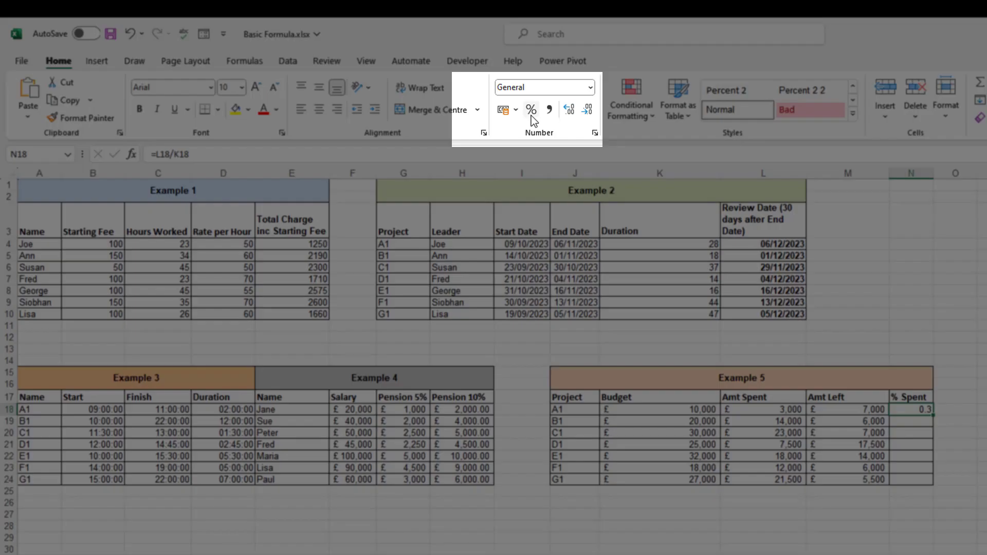
click(532, 110)
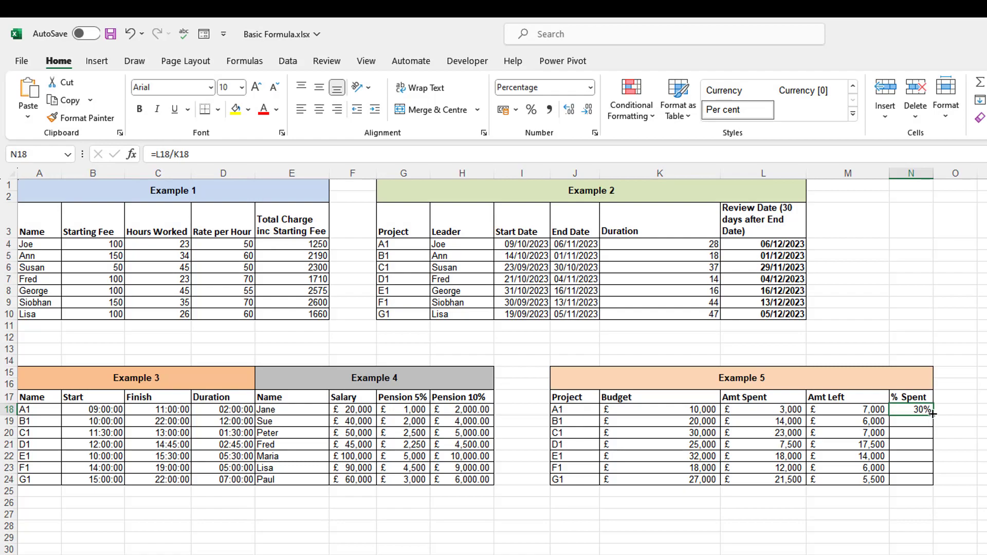
drag(933, 414, 933, 483)
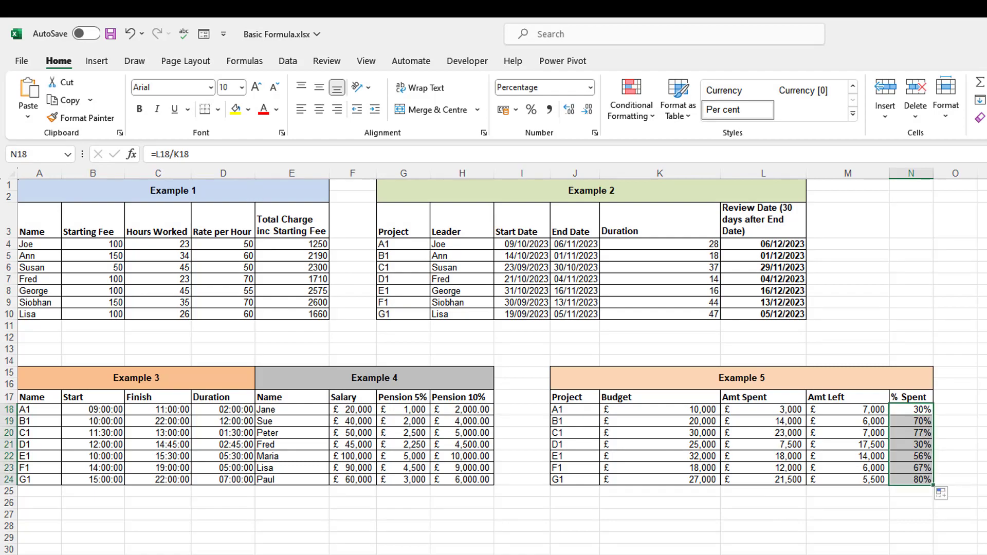
- Look over the Writing Formula2 and Writing Formula3 worksheets
click(875, 421)
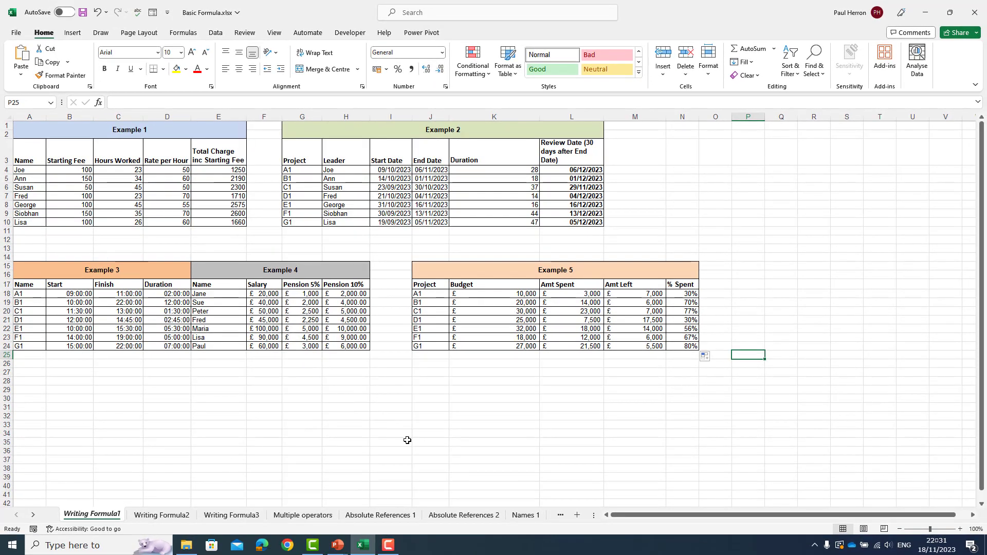
click(171, 516)
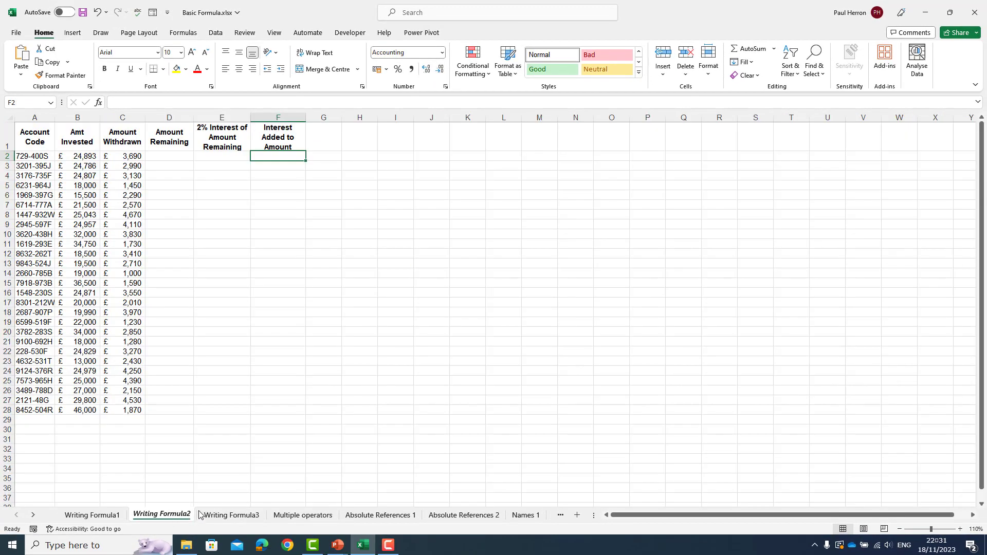
click(231, 515)
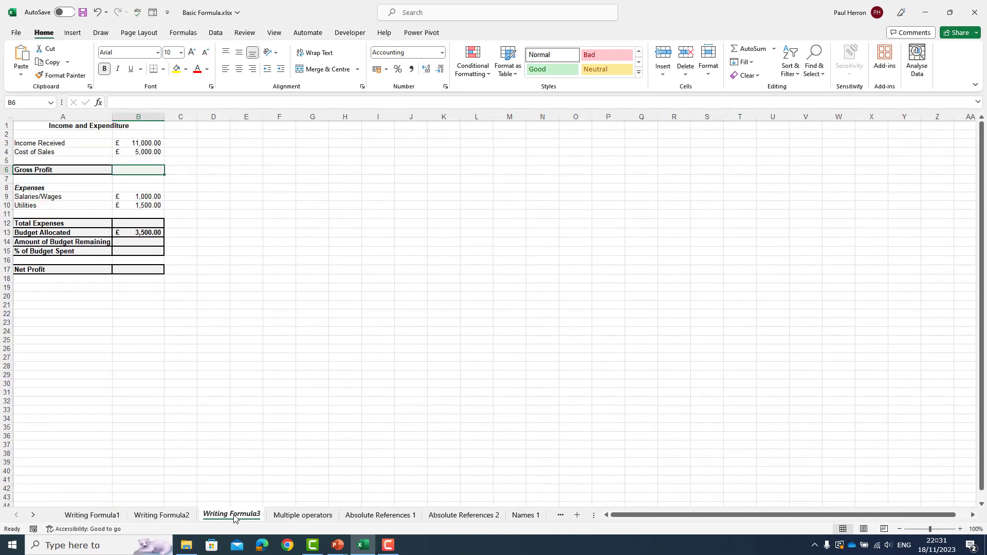